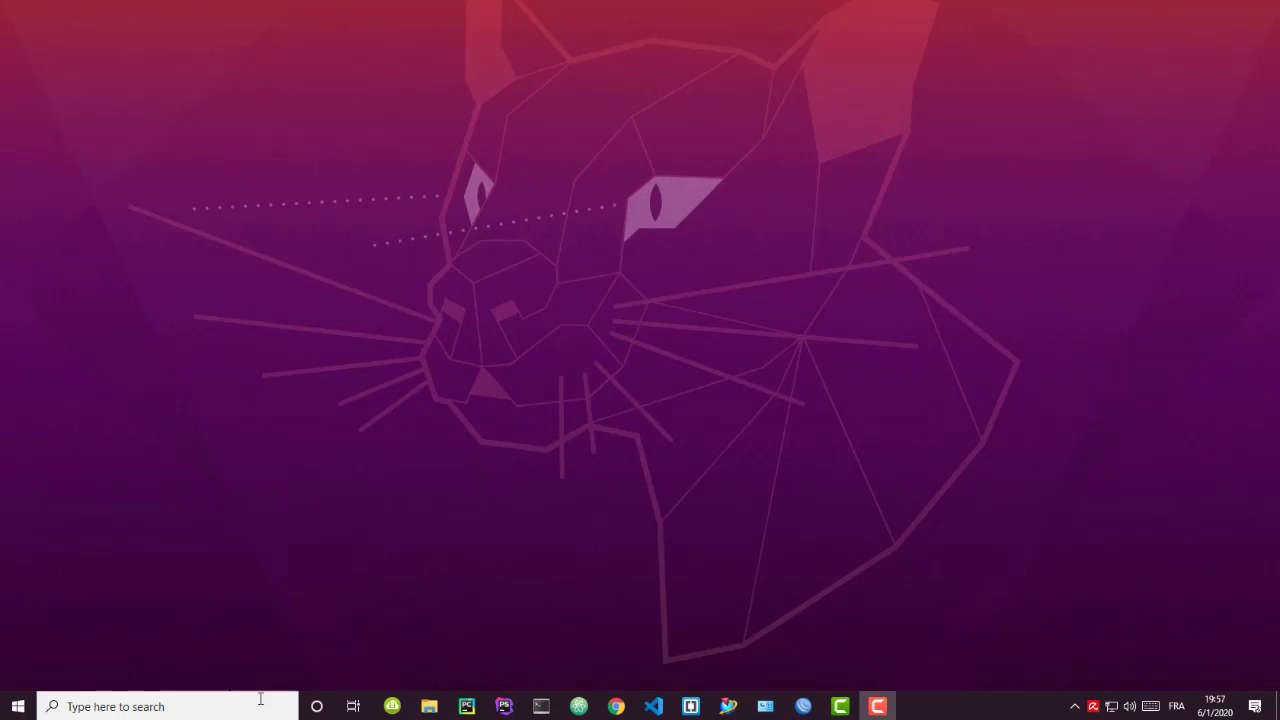
{"action": "left_click", "coordinate": [195, 707]}
{"action": "type", "text": "no"}
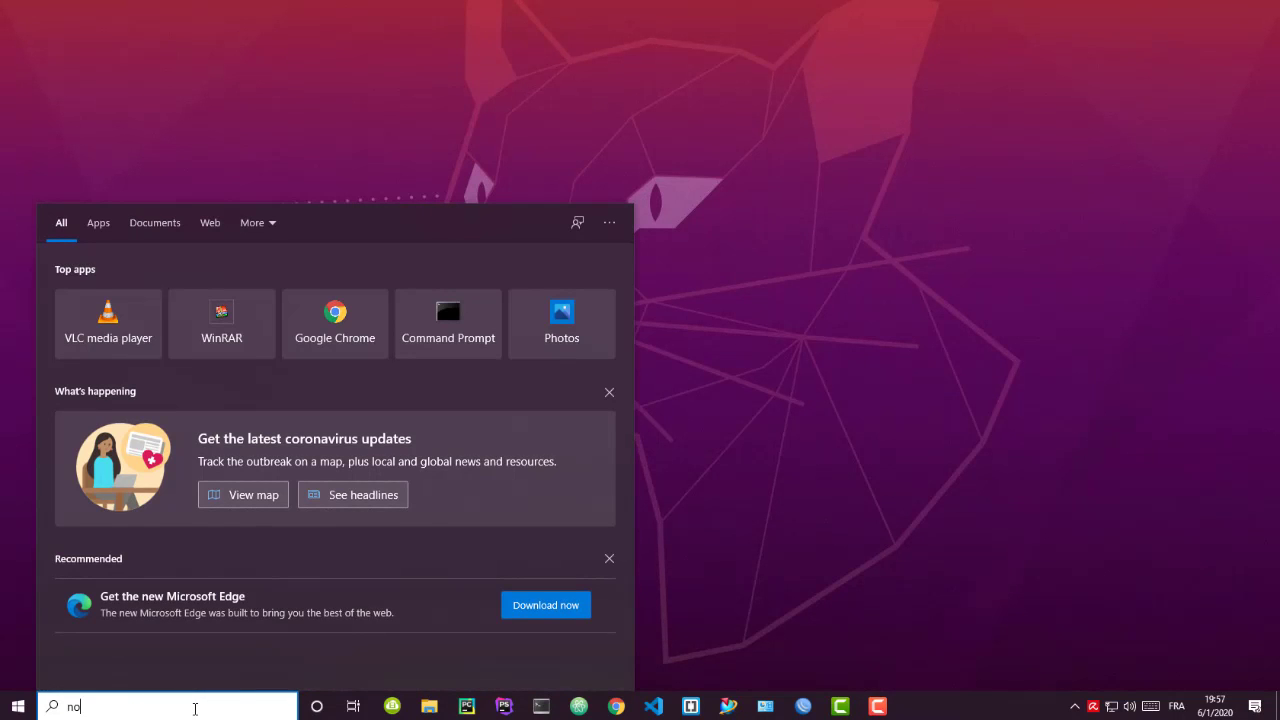
{"action": "type", "text": "te"}
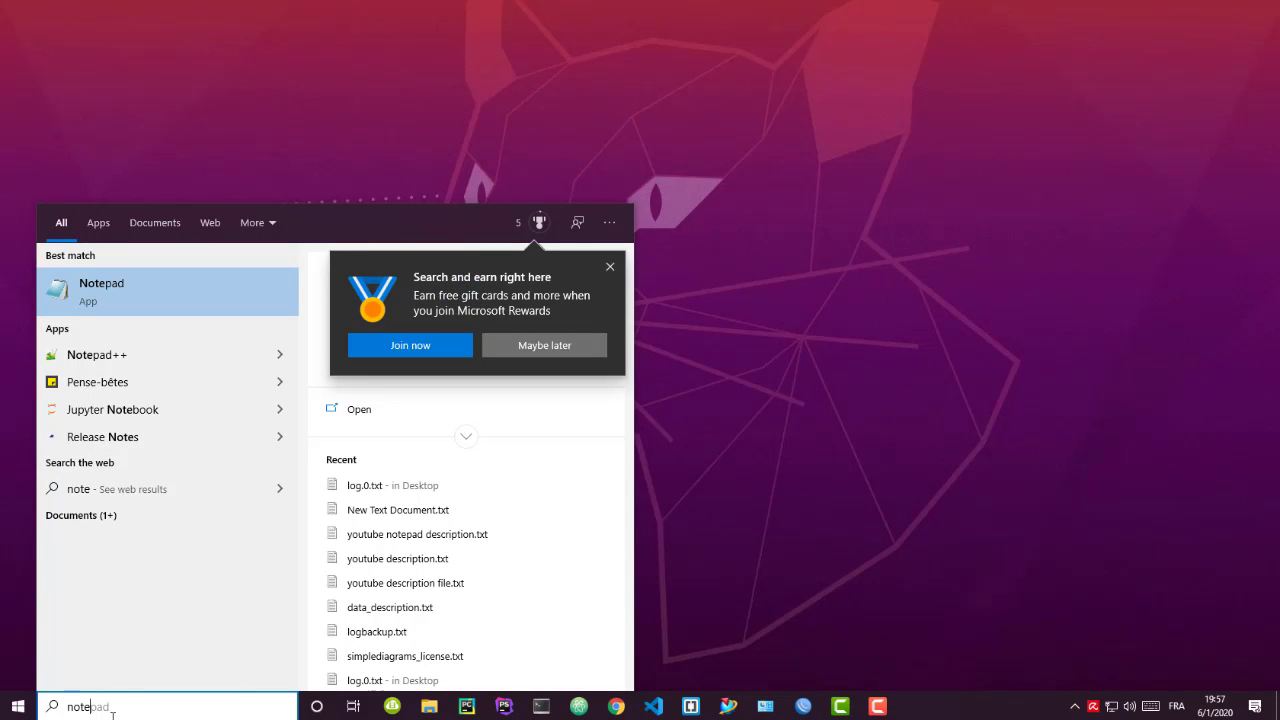
{"action": "left_click", "coordinate": [133, 297]}
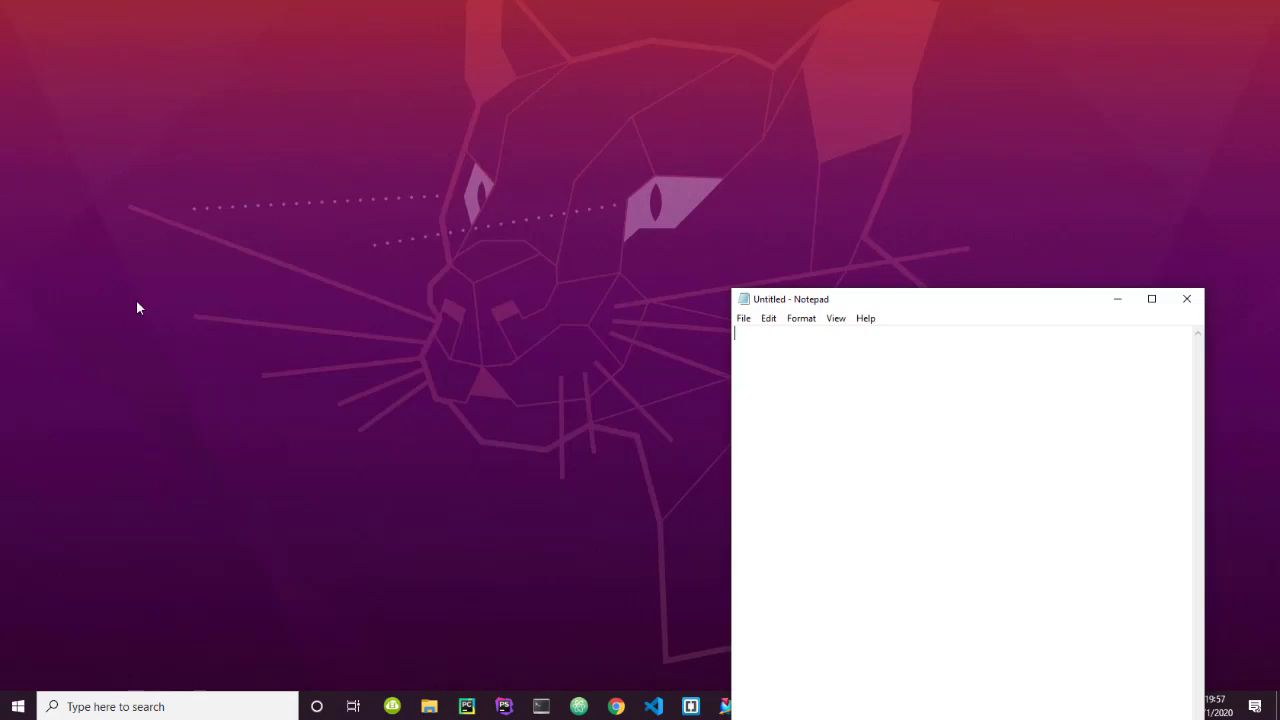
{"action": "left_click_drag", "start_coordinate": [977, 303], "coordinate": [818, 132]}
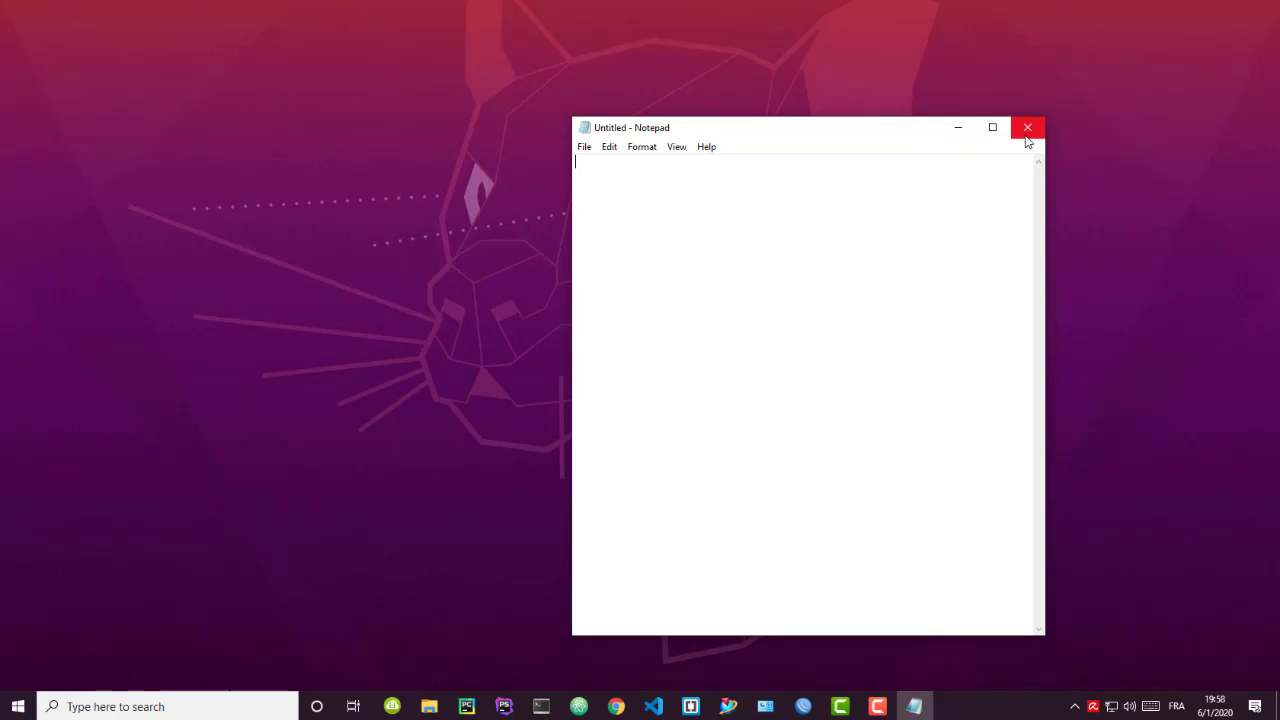
{"action": "left_click", "coordinate": [1030, 137]}
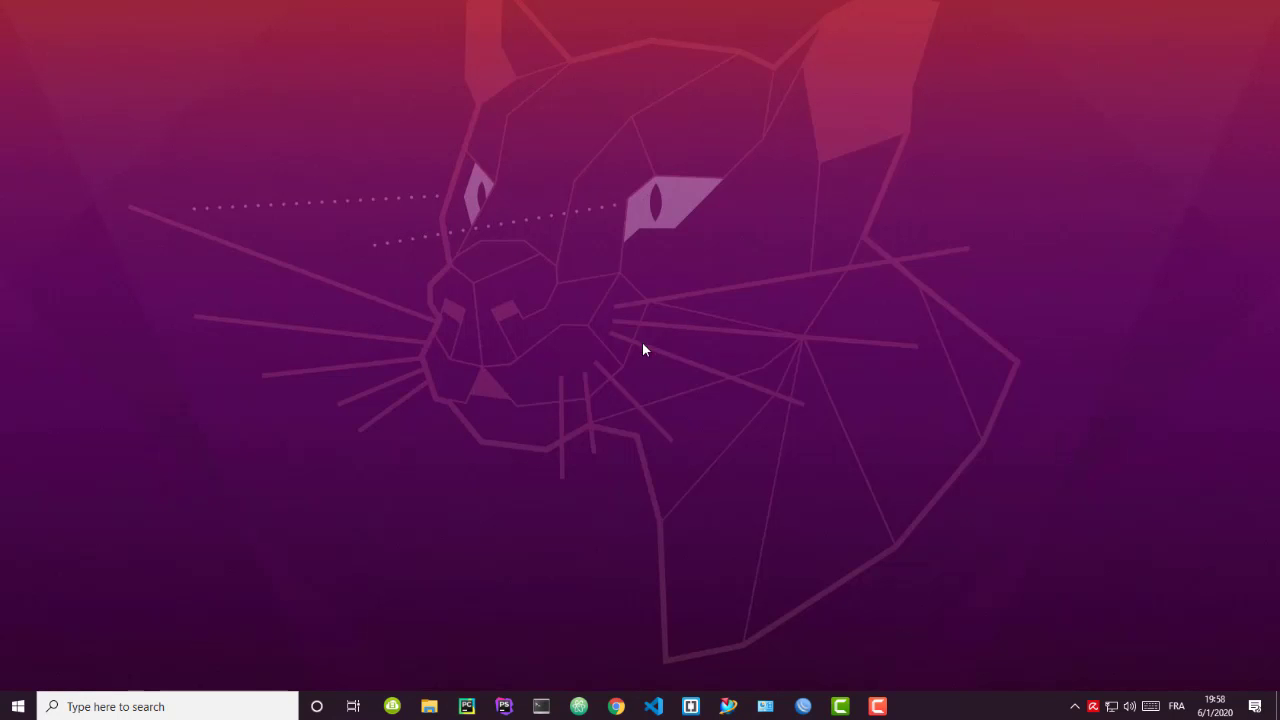
Open Command Prompt and change the working directory to Desktop.
{"action": "left_click", "coordinate": [148, 706]}
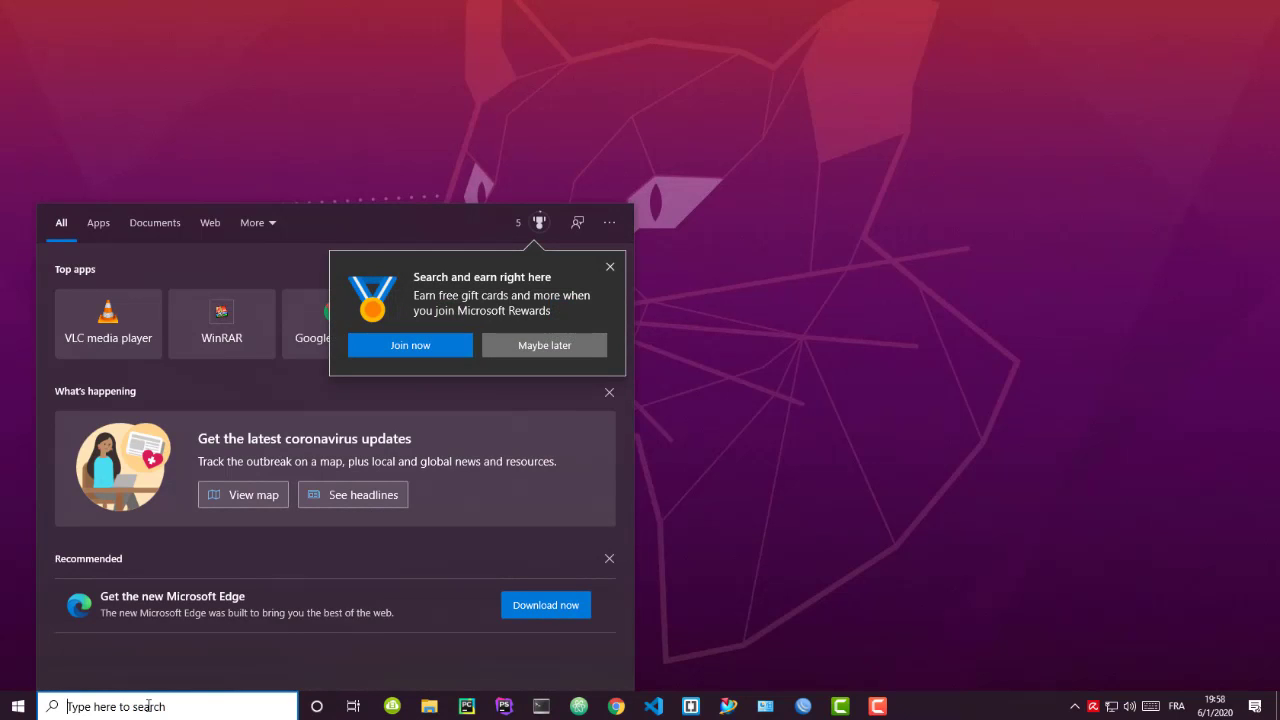
{"action": "type", "text": "cmd"}
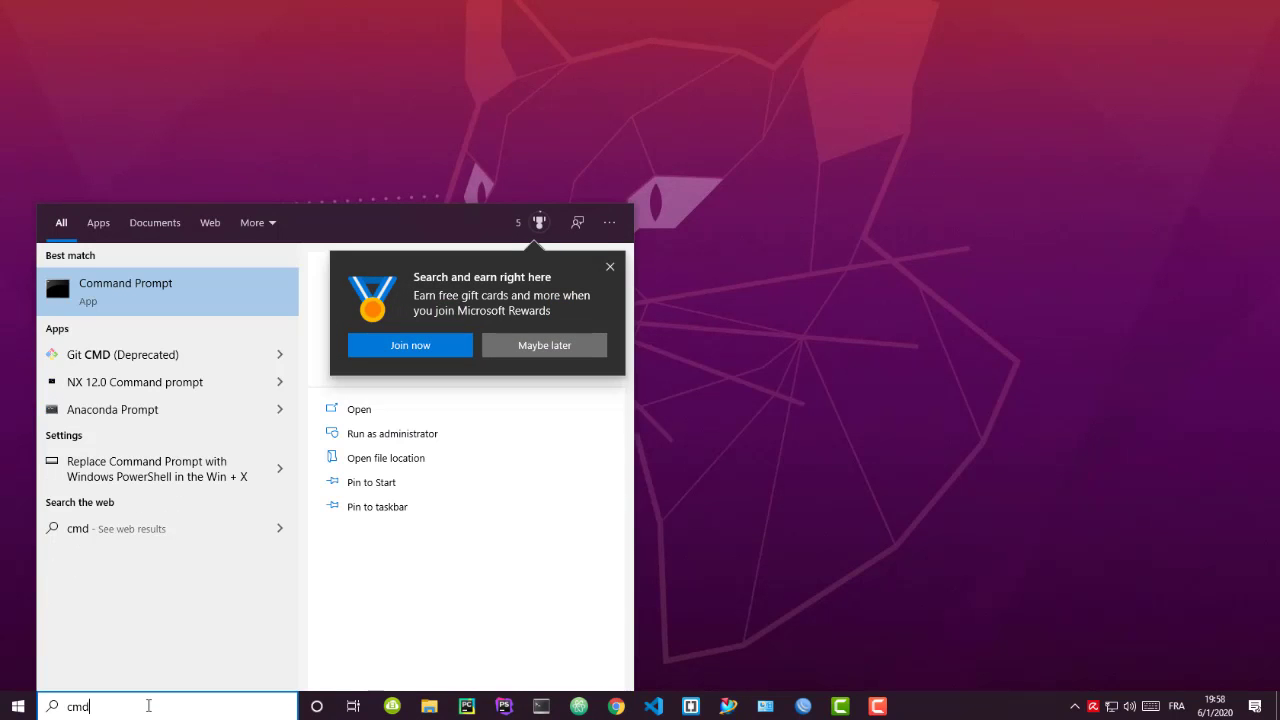
{"action": "left_click", "coordinate": [130, 296]}
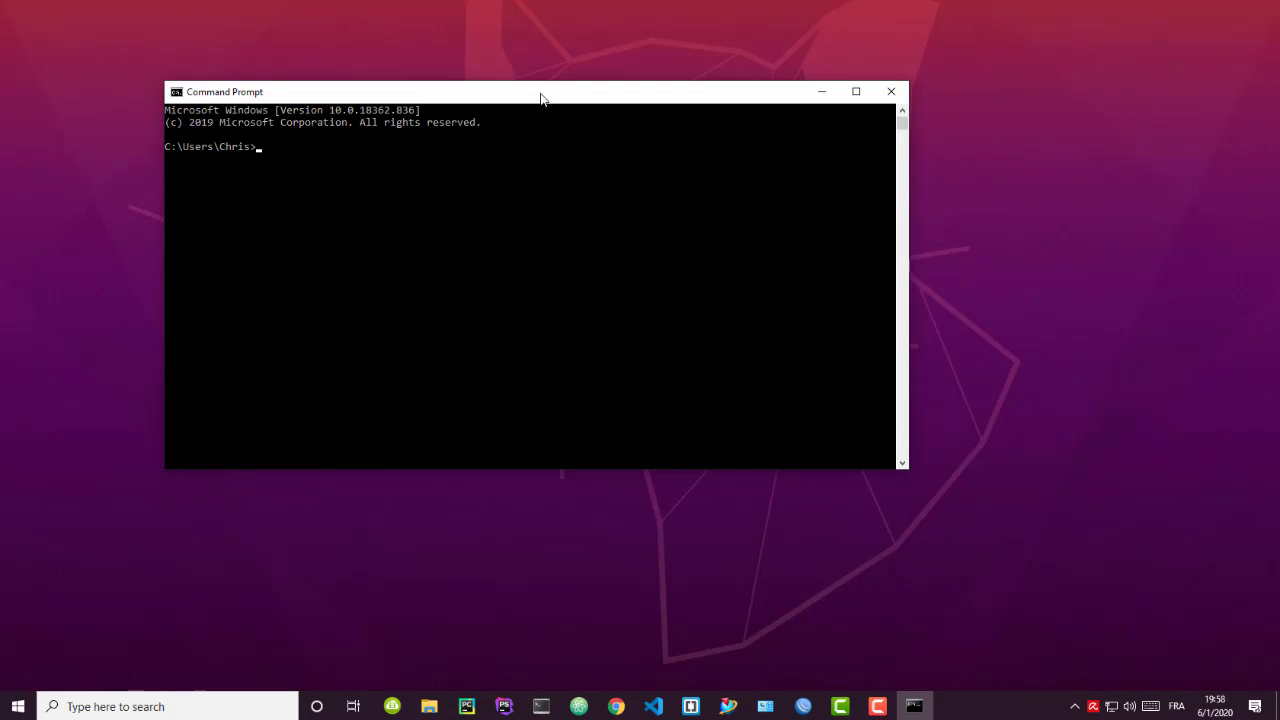
{"action": "left_click_drag", "start_coordinate": [540, 97], "coordinate": [785, 257]}
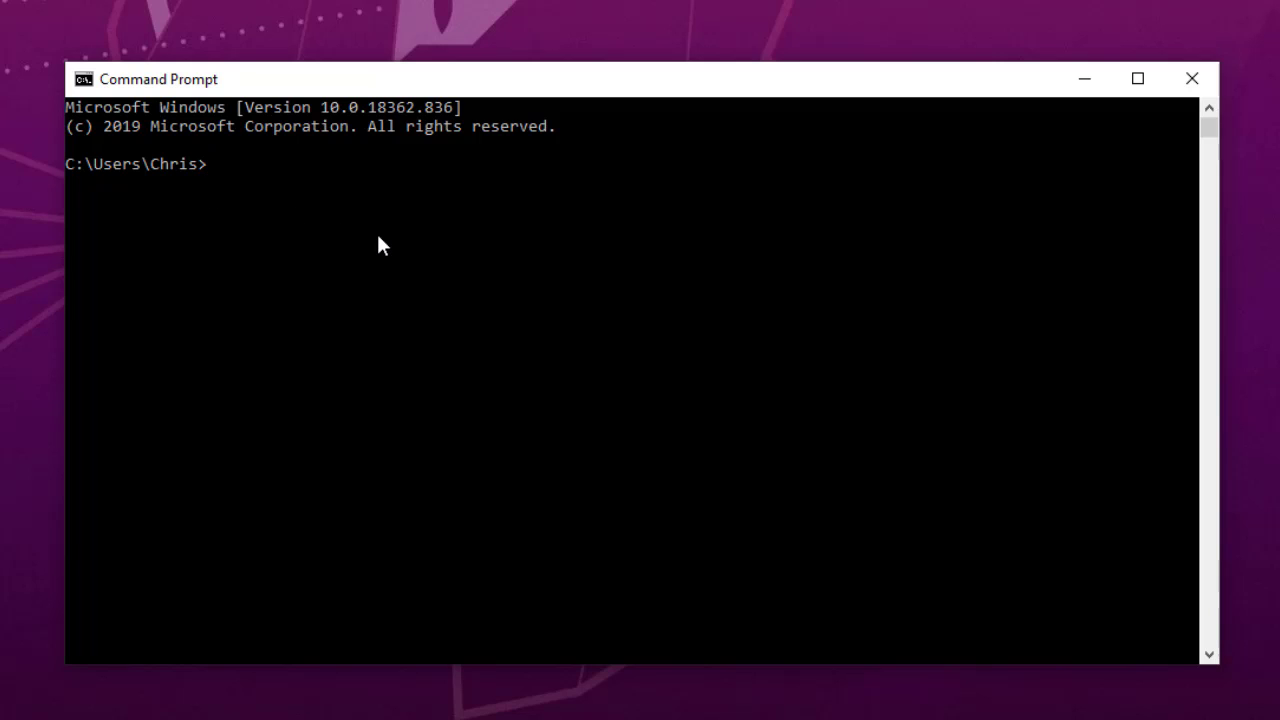
{"action": "type", "text": "cd Desktop"}
{"action": "key", "text": "Return"}
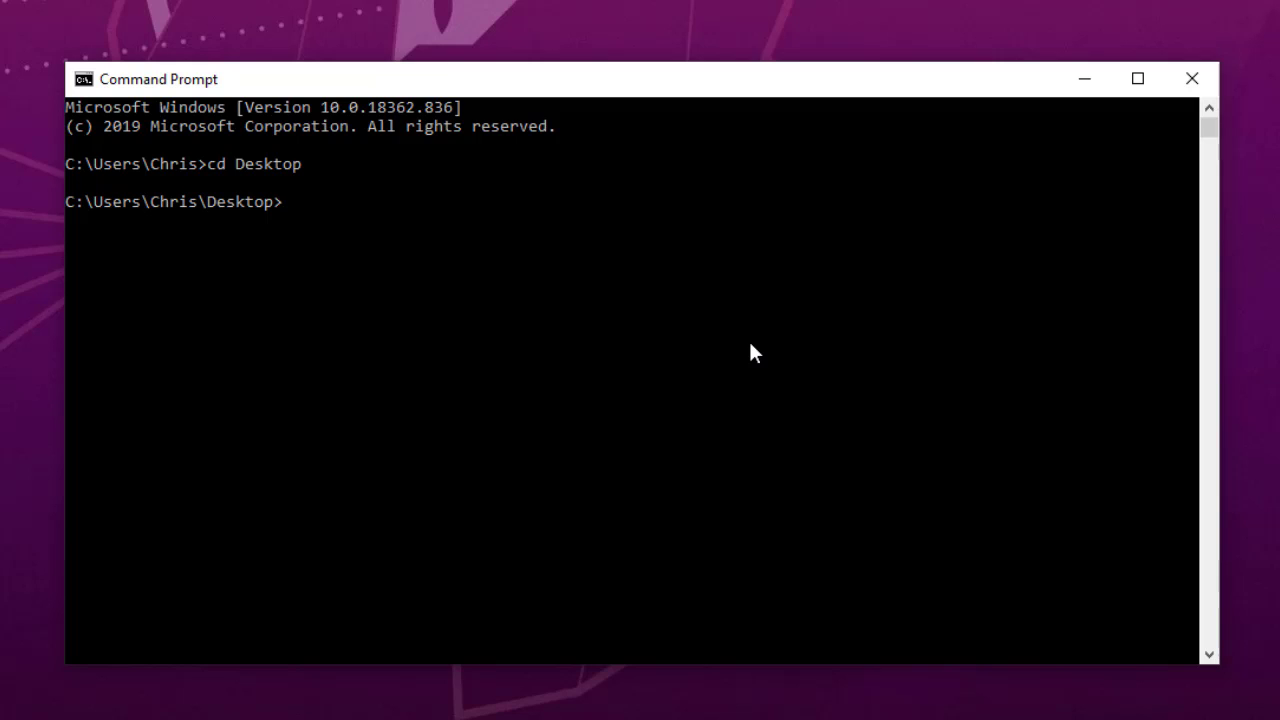
Launch Notepad from the command line on the hidden stream public.txt:private.txt and agree to create the new file.
{"action": "type", "text": "notepad"}
{"action": "type", "text": "public"}
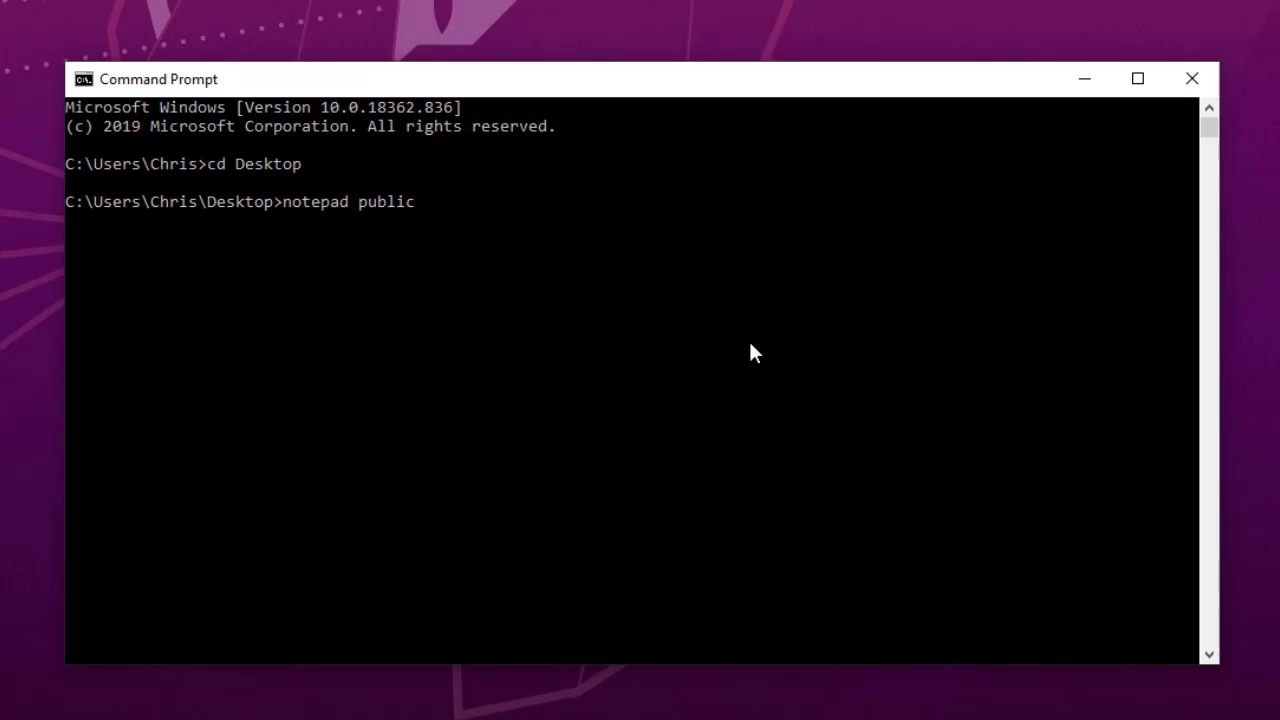
{"action": "type", "text": ".txt:"}
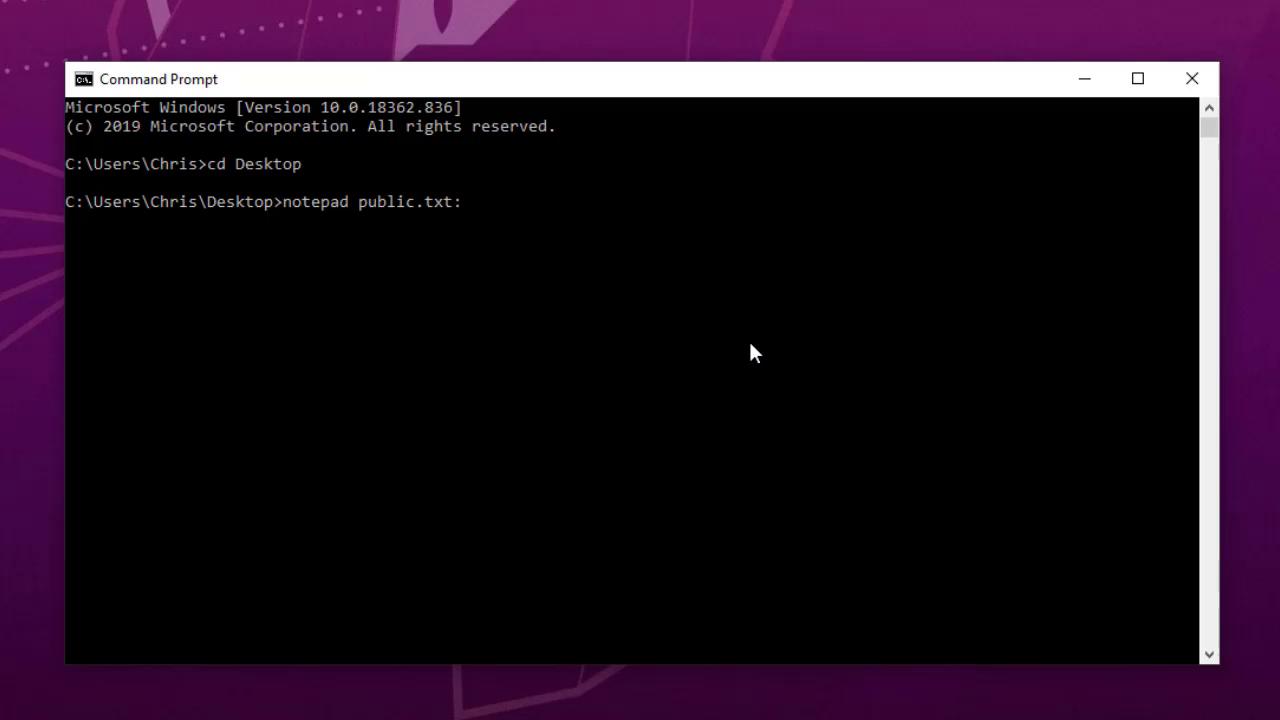
{"action": "type", "text": "pr"}
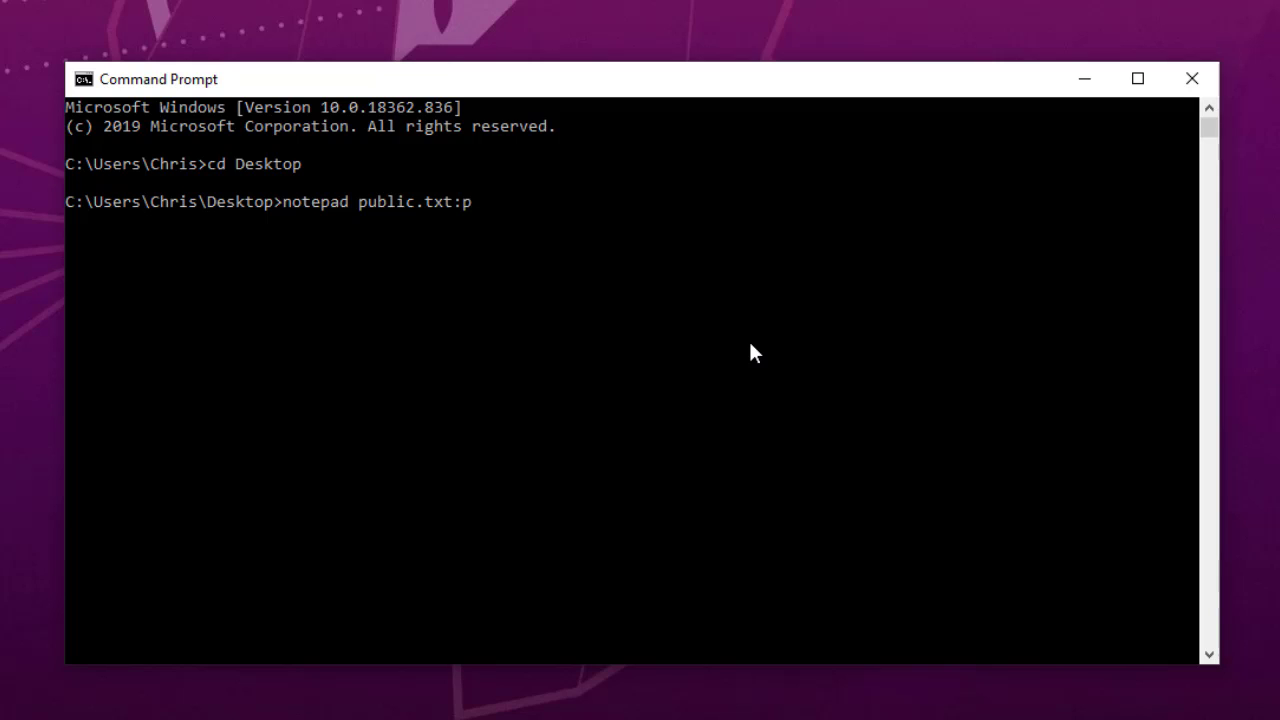
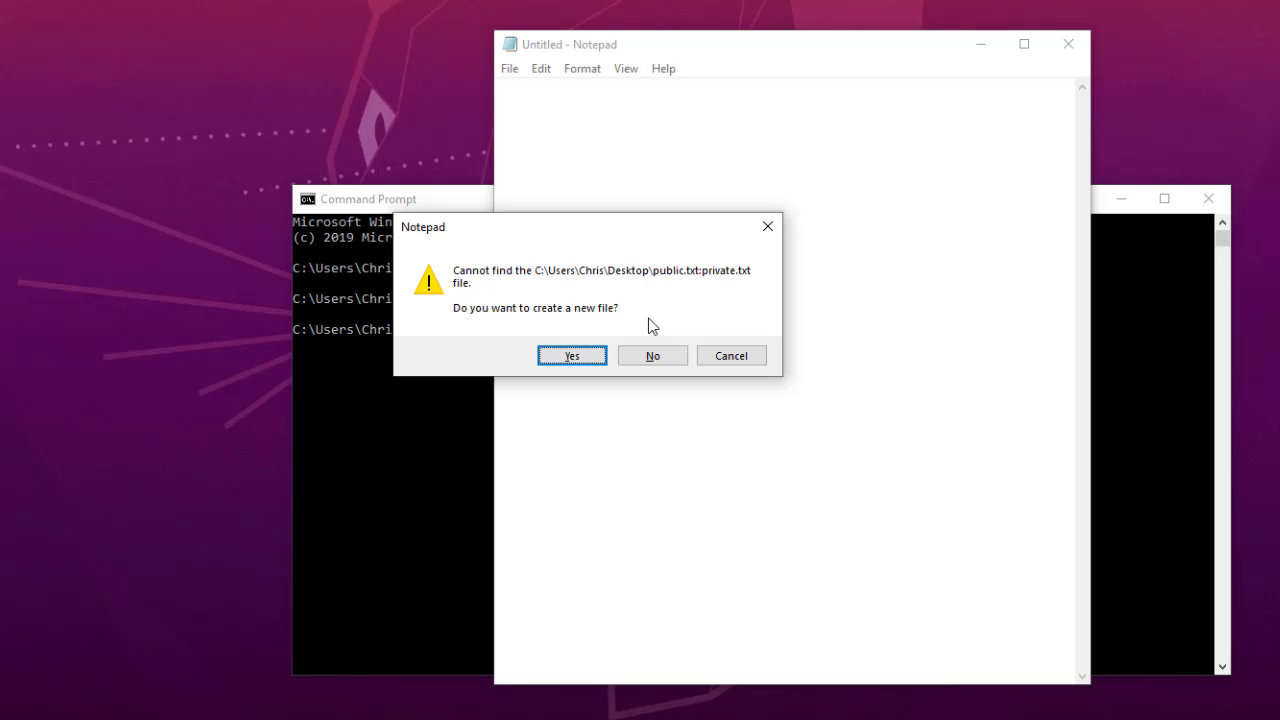
{"action": "left_click", "coordinate": [572, 356]}
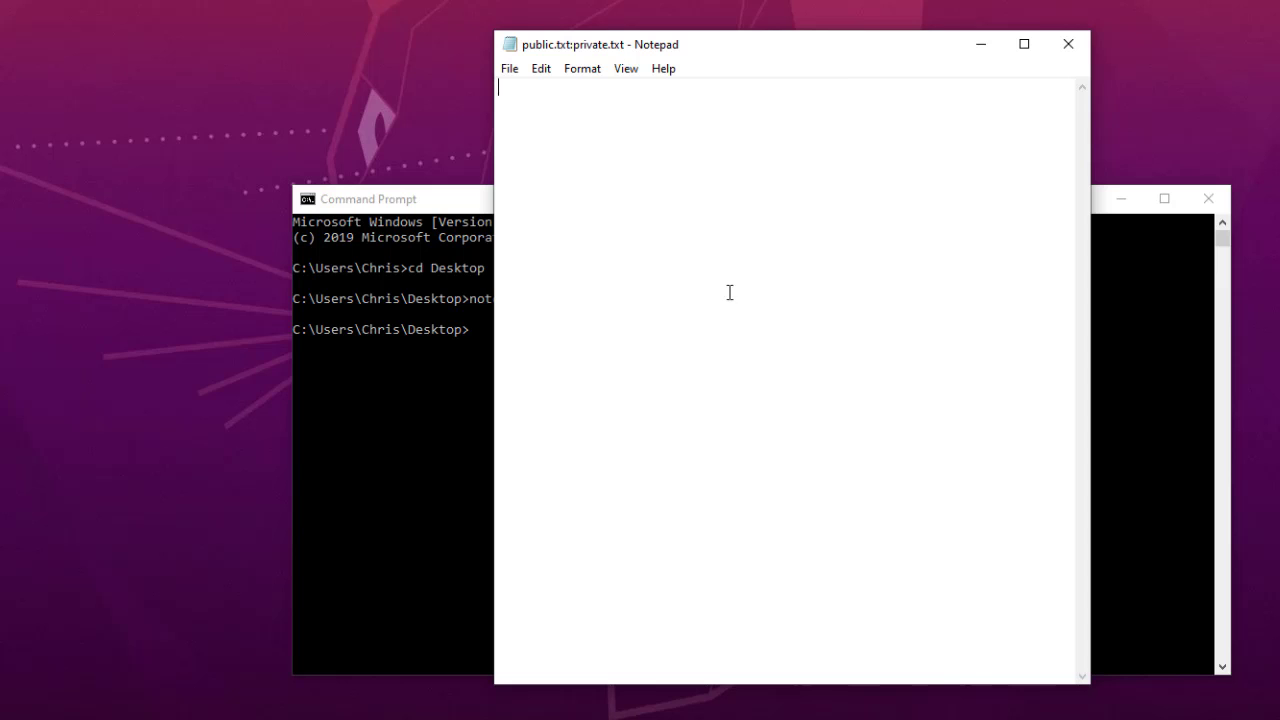
{"action": "left_click_drag", "start_coordinate": [828, 54], "coordinate": [891, 66]}
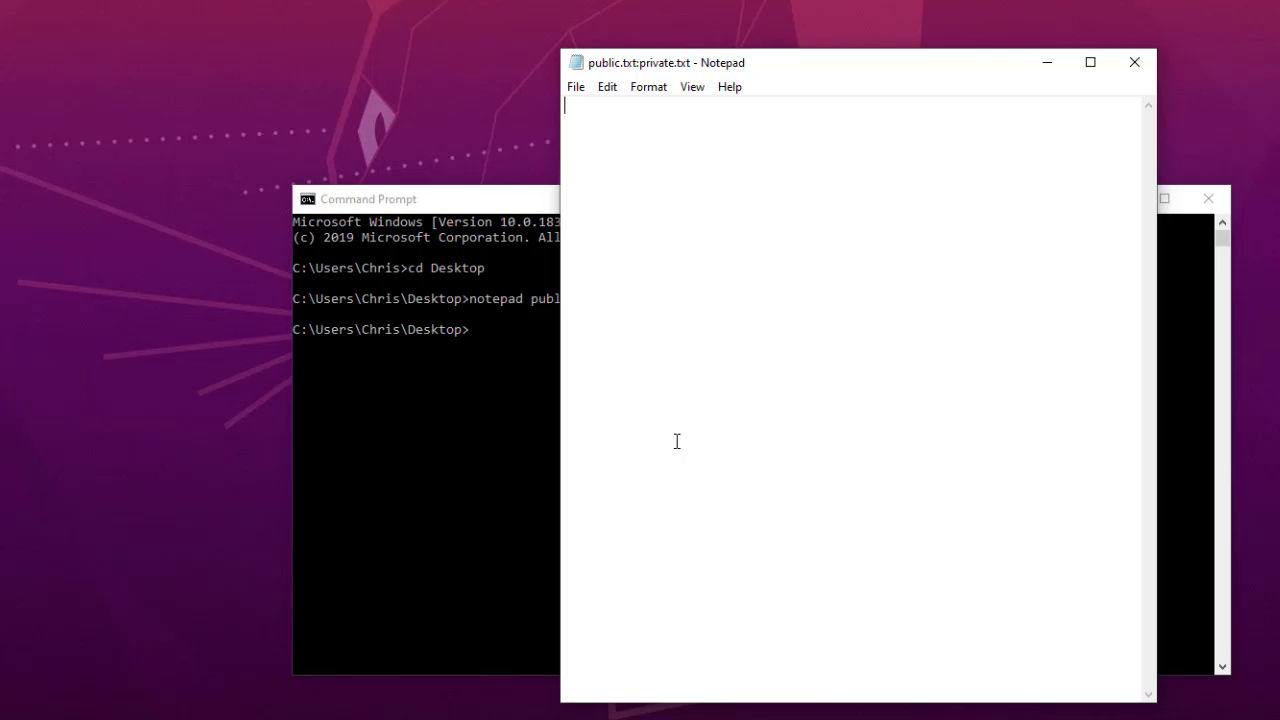
Write "this is my secret text" in public.txt:private.txt and save it.
{"action": "type", "text": "ths"}
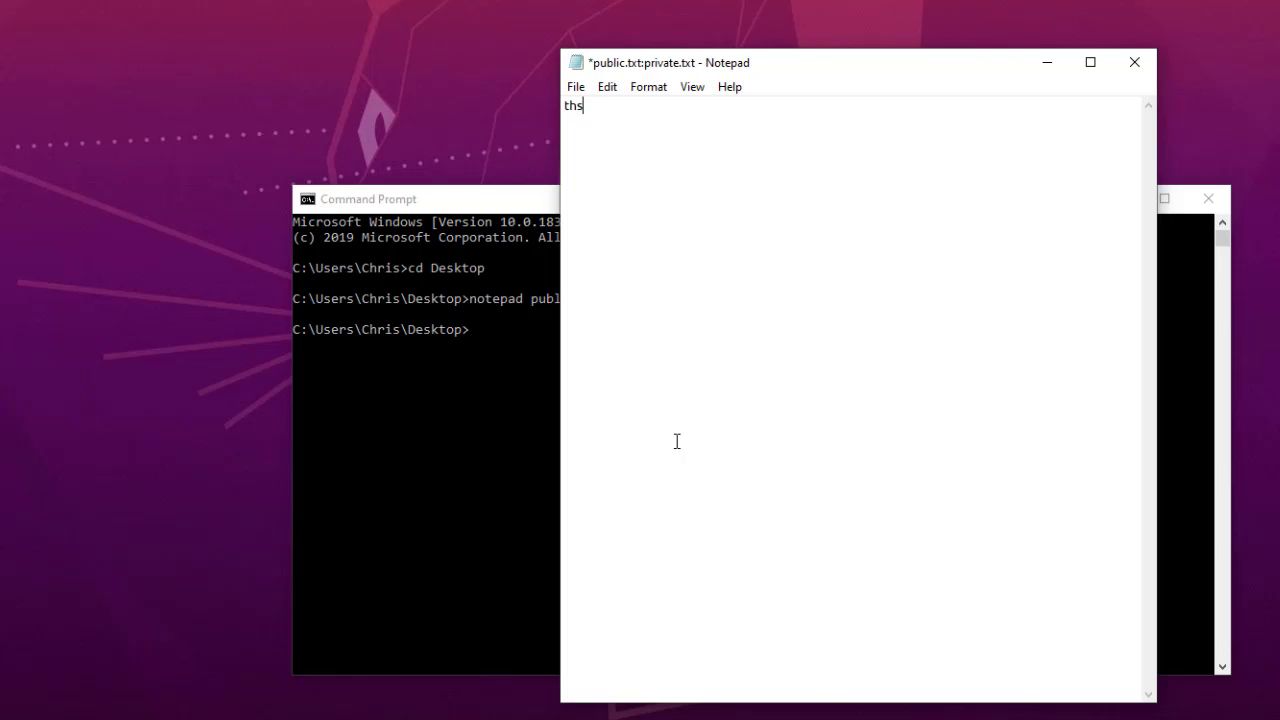
{"action": "key", "text": "BackSpace"}
{"action": "type", "text": "is is my secret text"}
{"action": "left_click", "coordinate": [579, 88]}
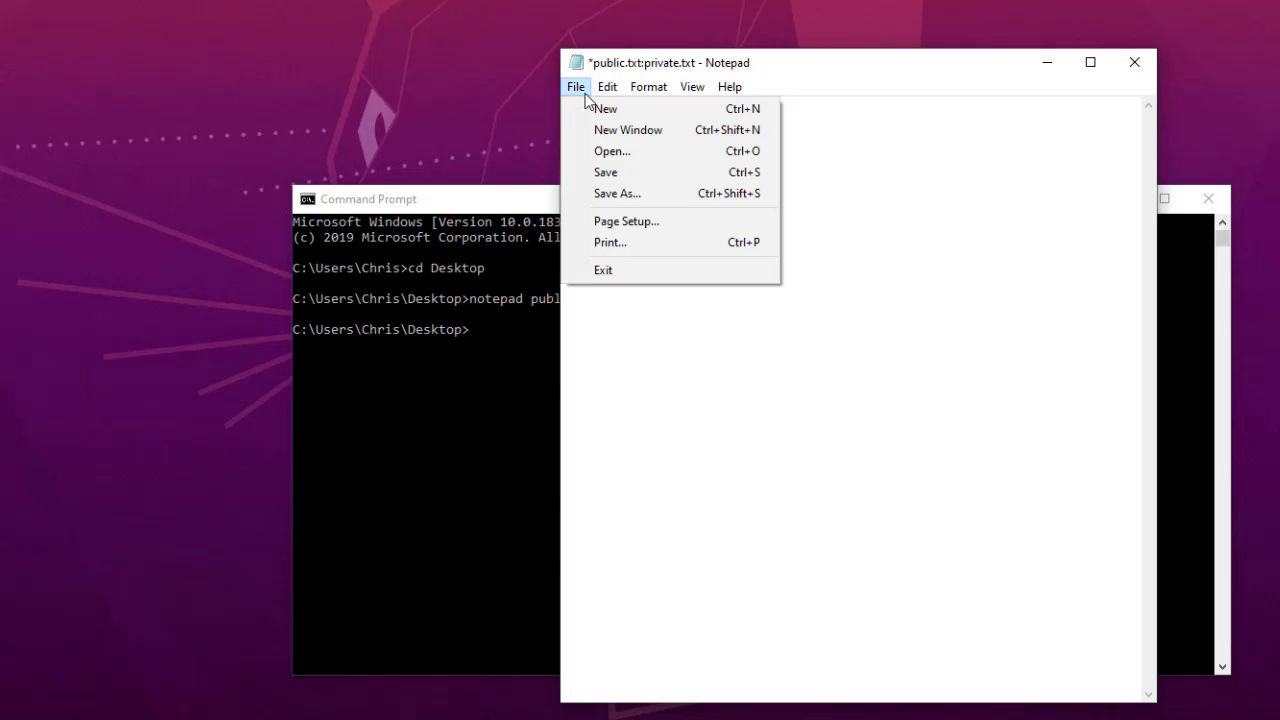
{"action": "left_click", "coordinate": [605, 173]}
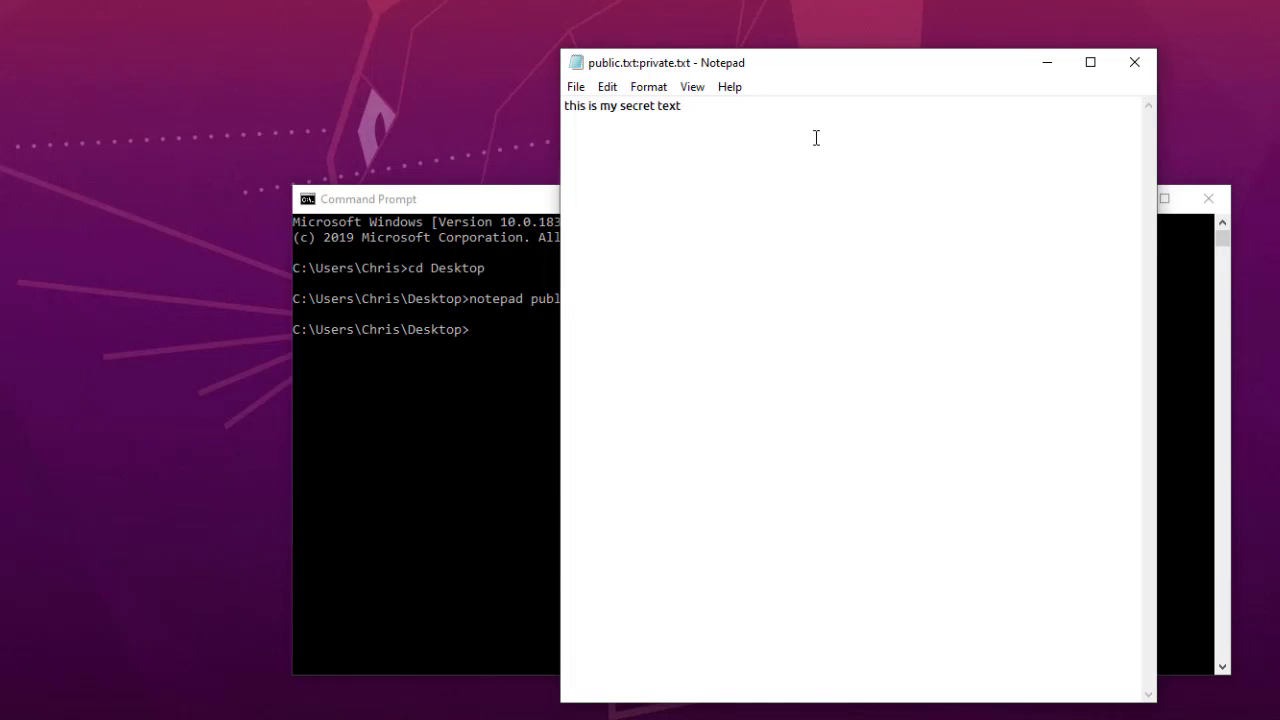
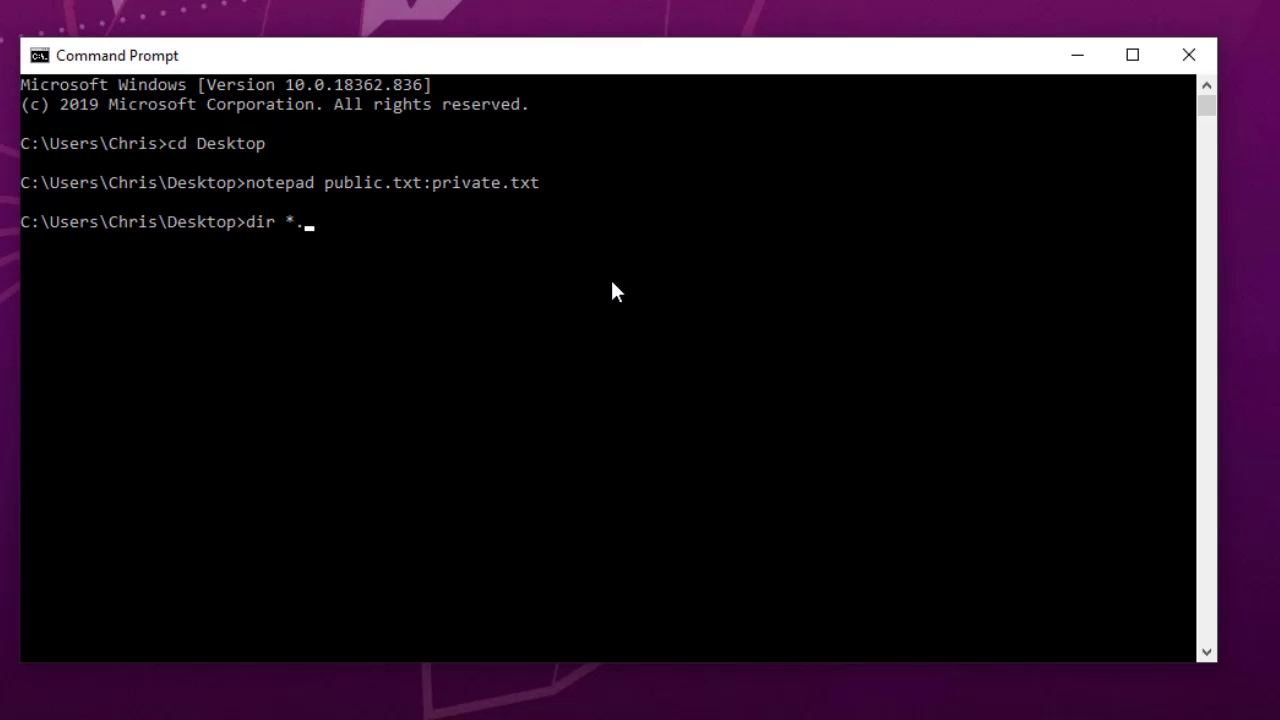
List the Desktop's text files with dir *.txt and open public.txt in Notepad from the command line.
{"action": "type", "text": "txt"}
{"action": "key", "text": "Return"}
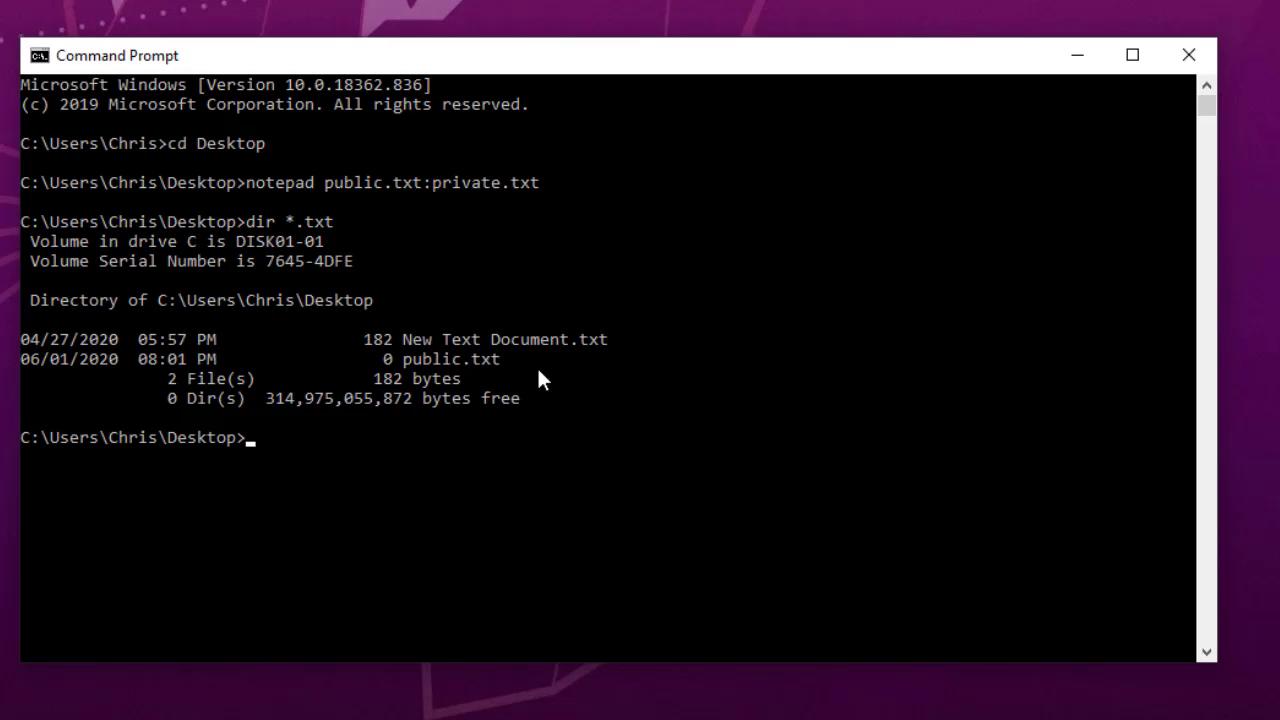
{"action": "type", "text": "notepadtepad"}
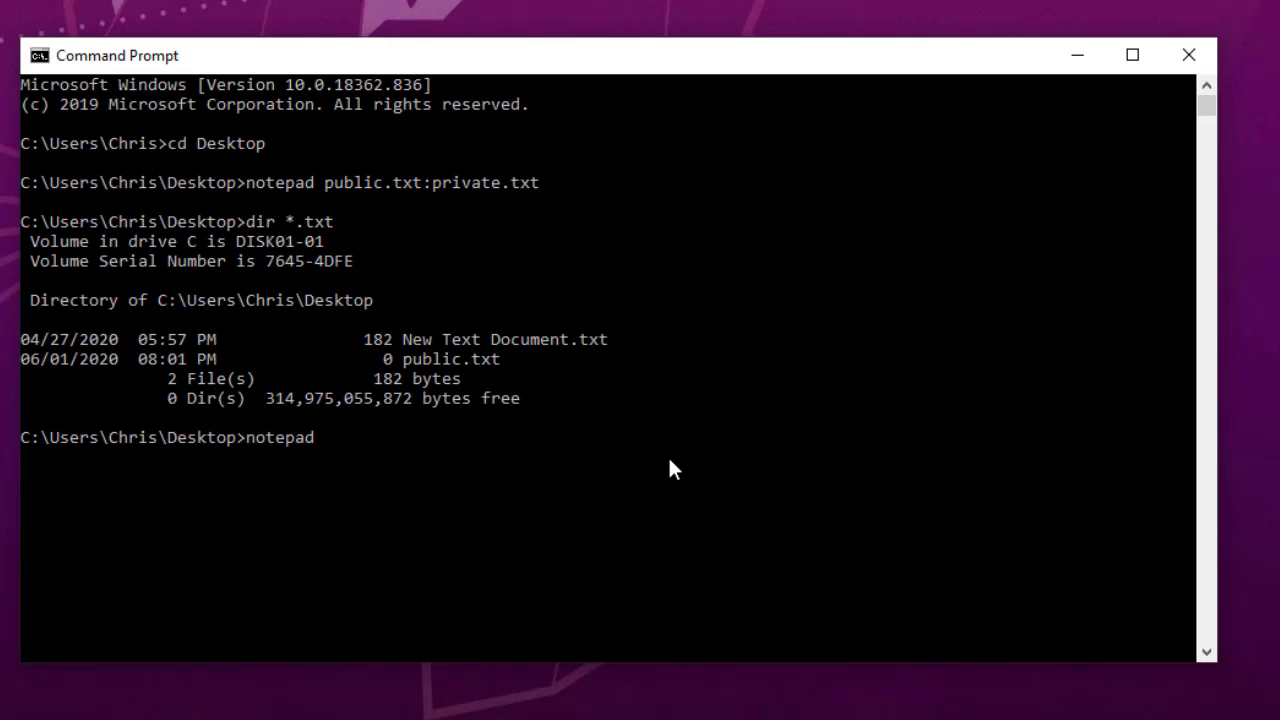
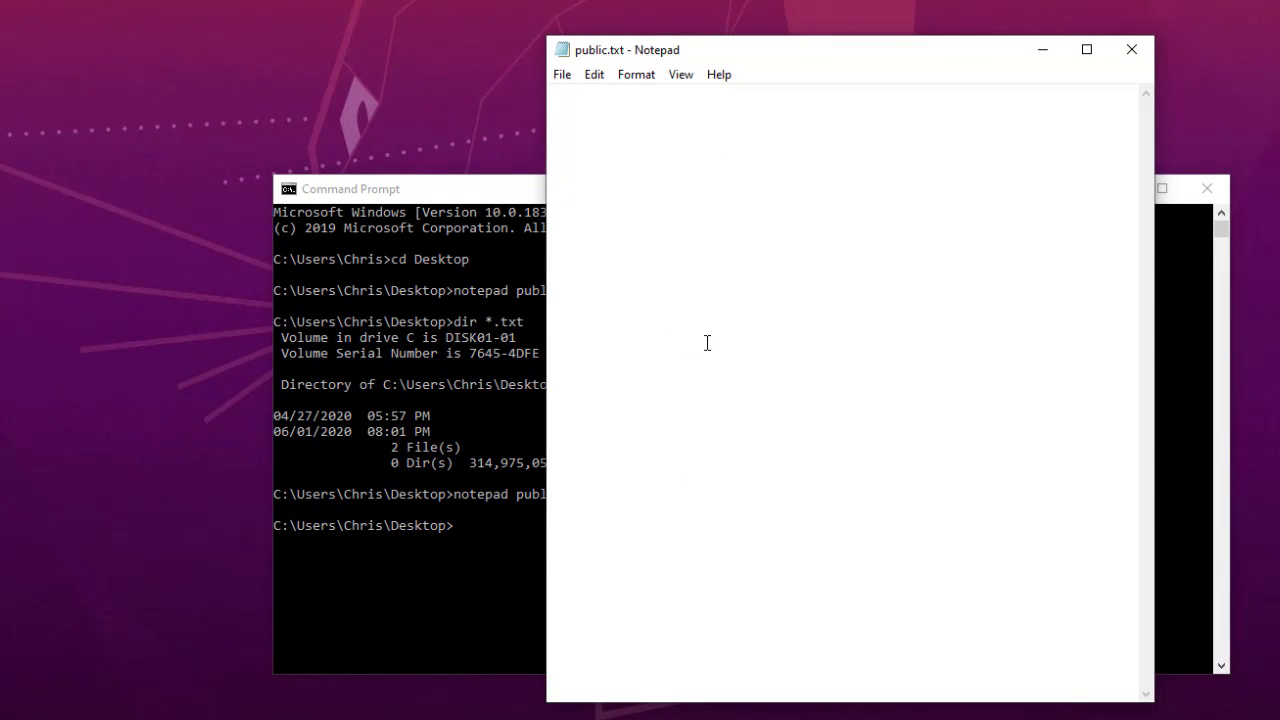
Write "this information is not important" in public.txt and save it.
{"action": "type", "text": "thi"}
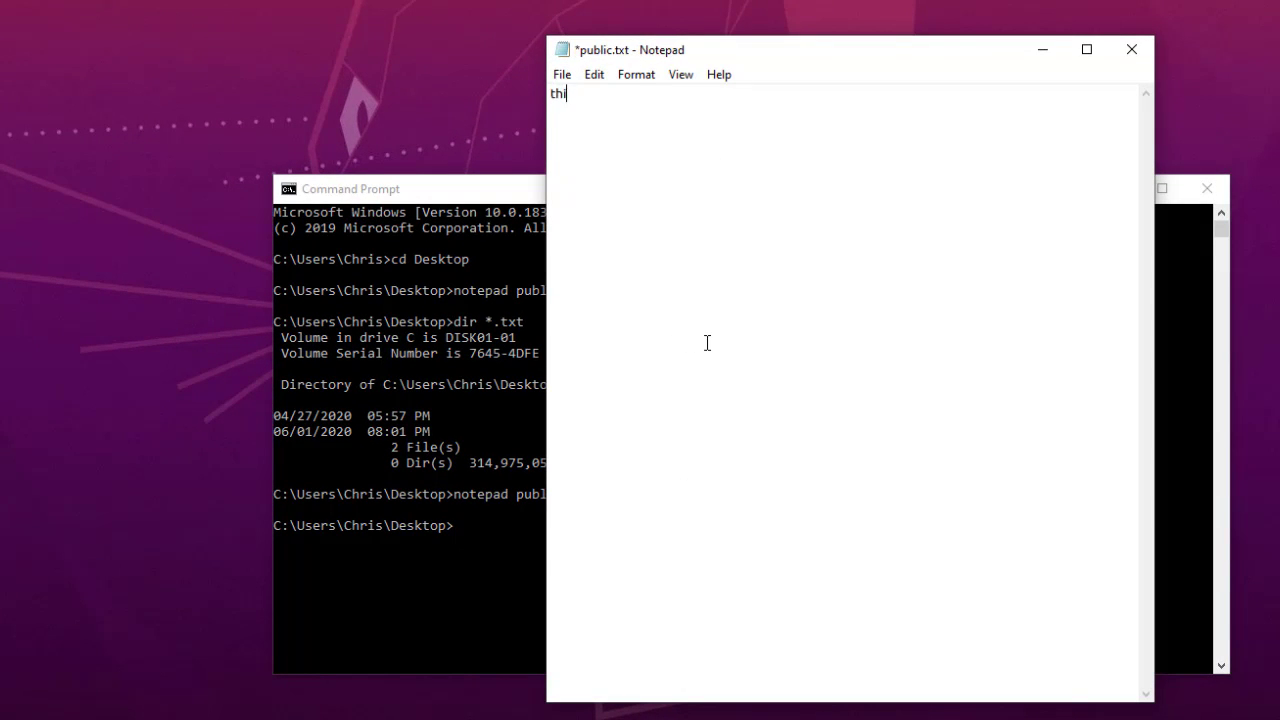
{"action": "type", "text": "s information is not "}
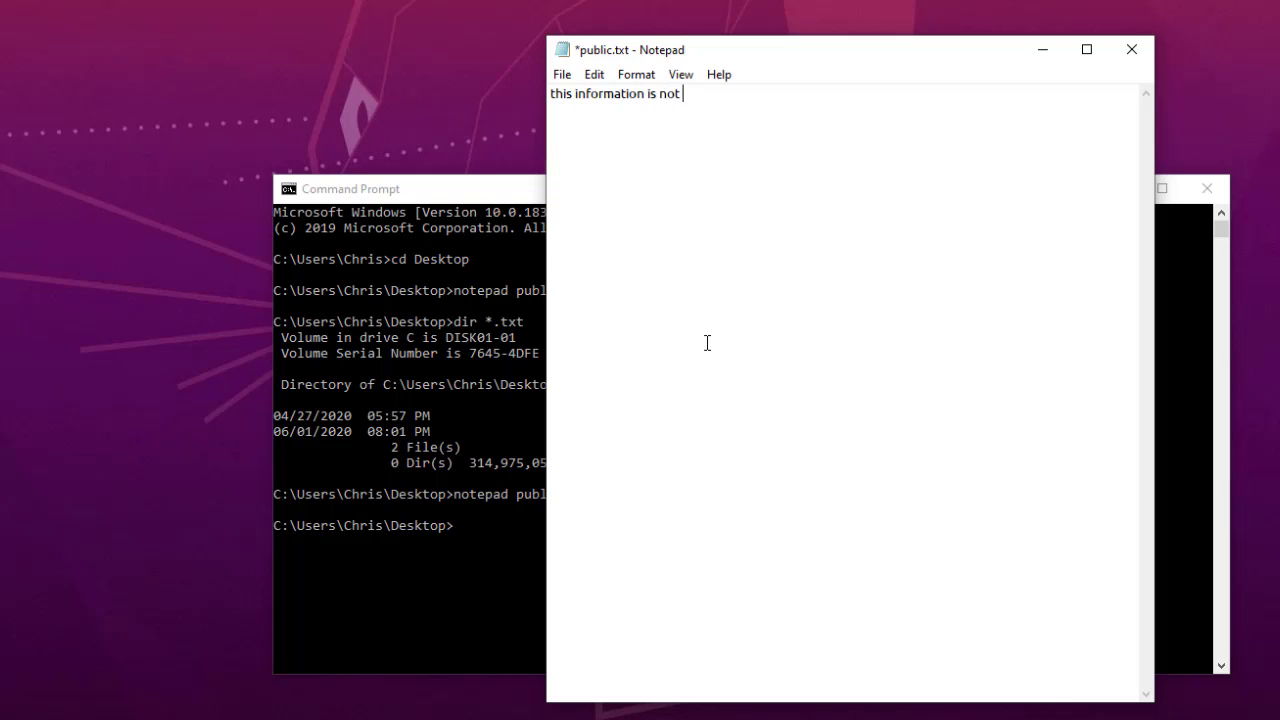
{"action": "type", "text": "important"}
{"action": "left_click", "coordinate": [562, 75]}
{"action": "left_click", "coordinate": [593, 162]}
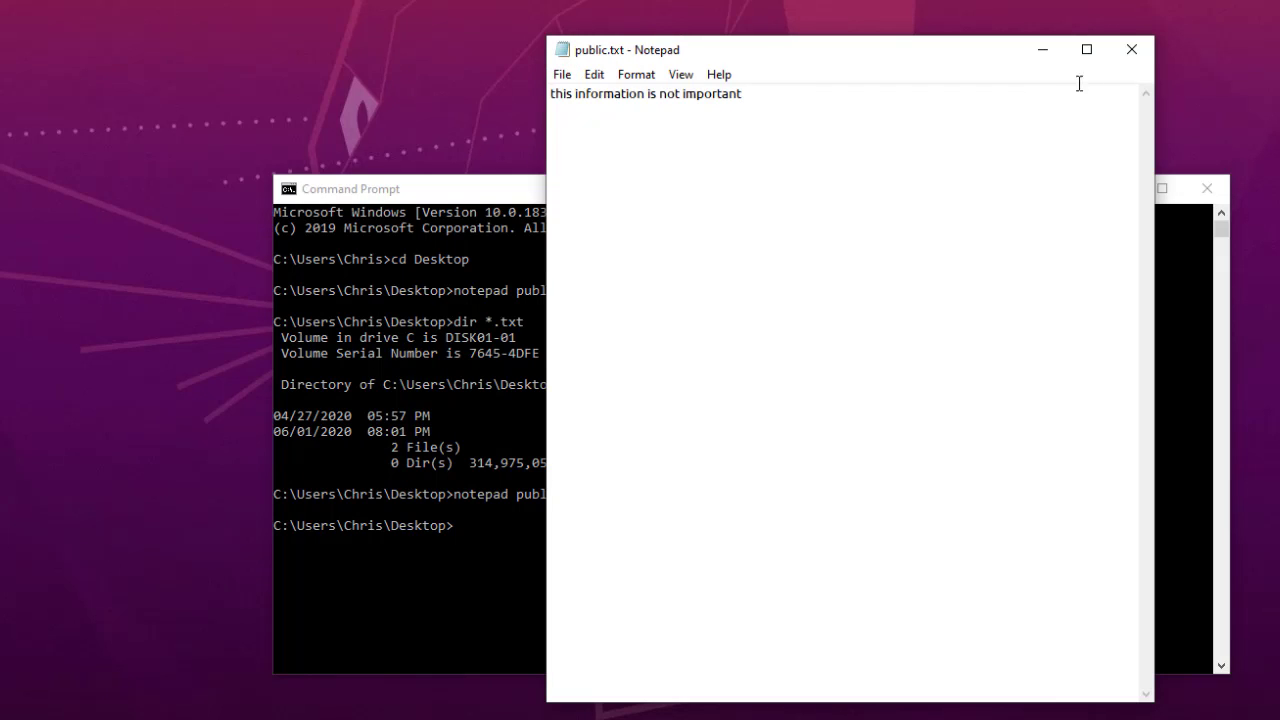
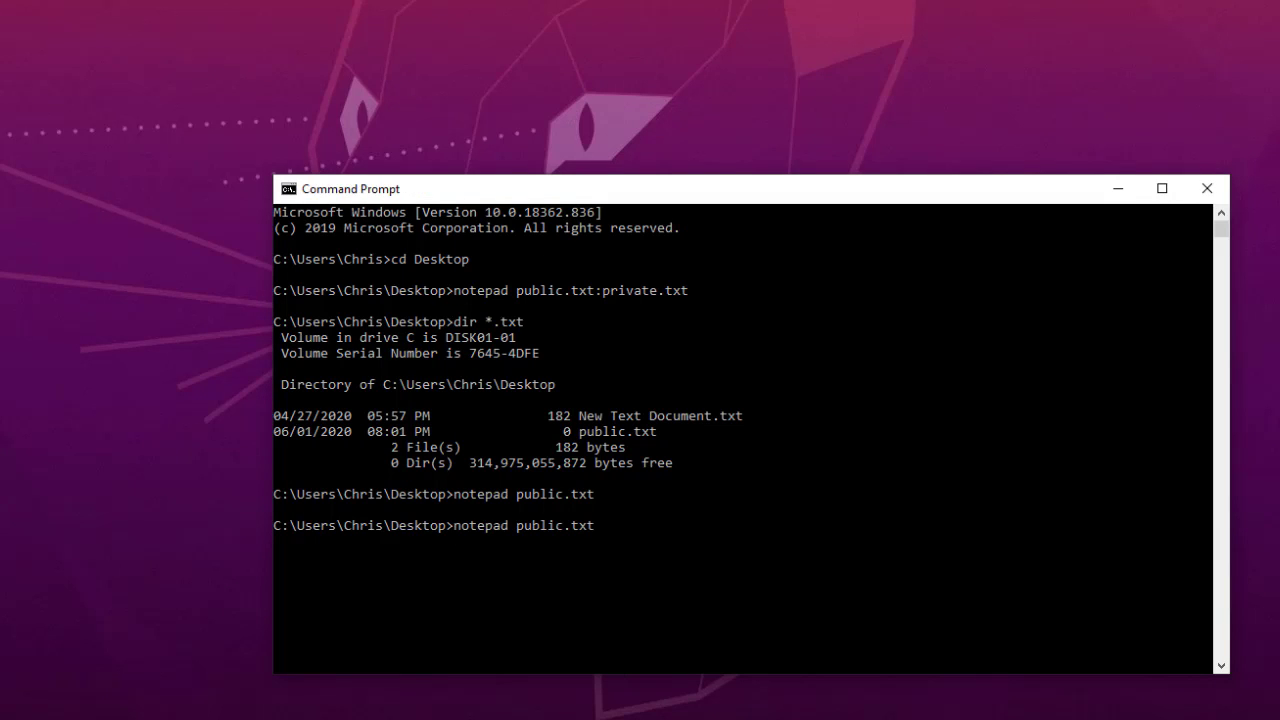
Reopen public.txt from the command line to check its text, and reopen the hidden stream public.txt:private.txt.
{"action": "key", "text": "Return"}
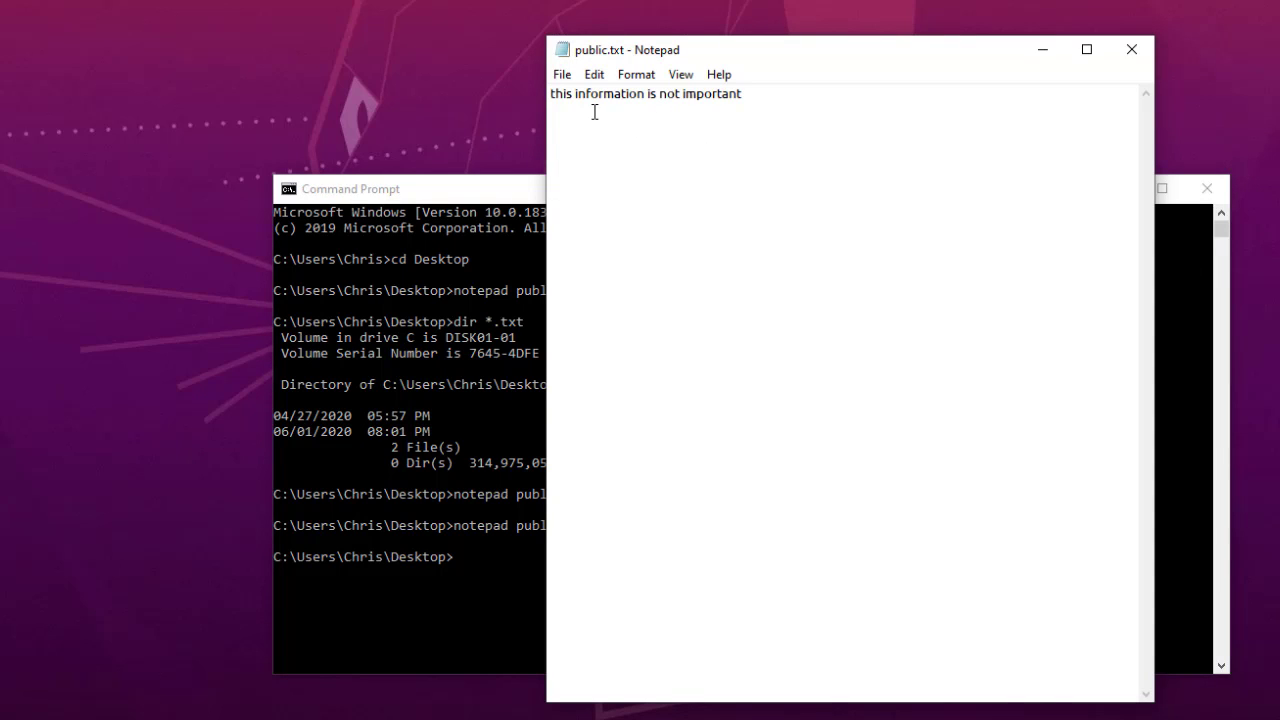
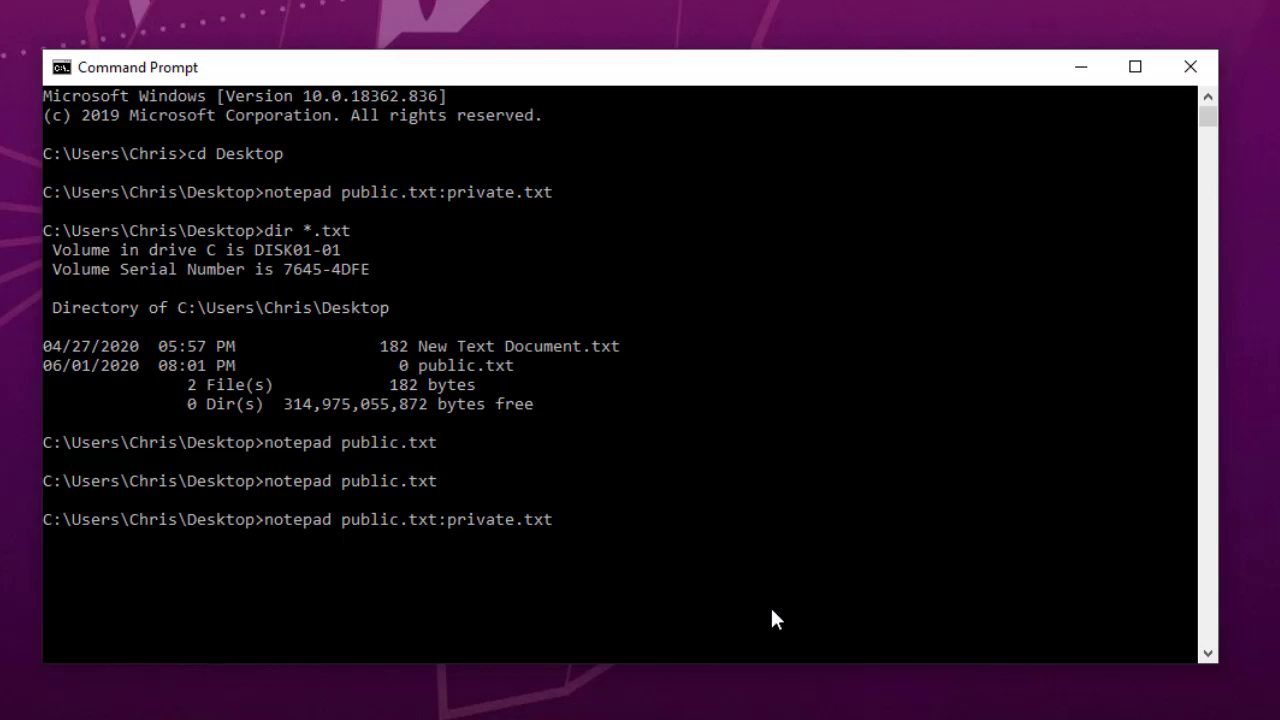
{"action": "key", "text": "Return"}
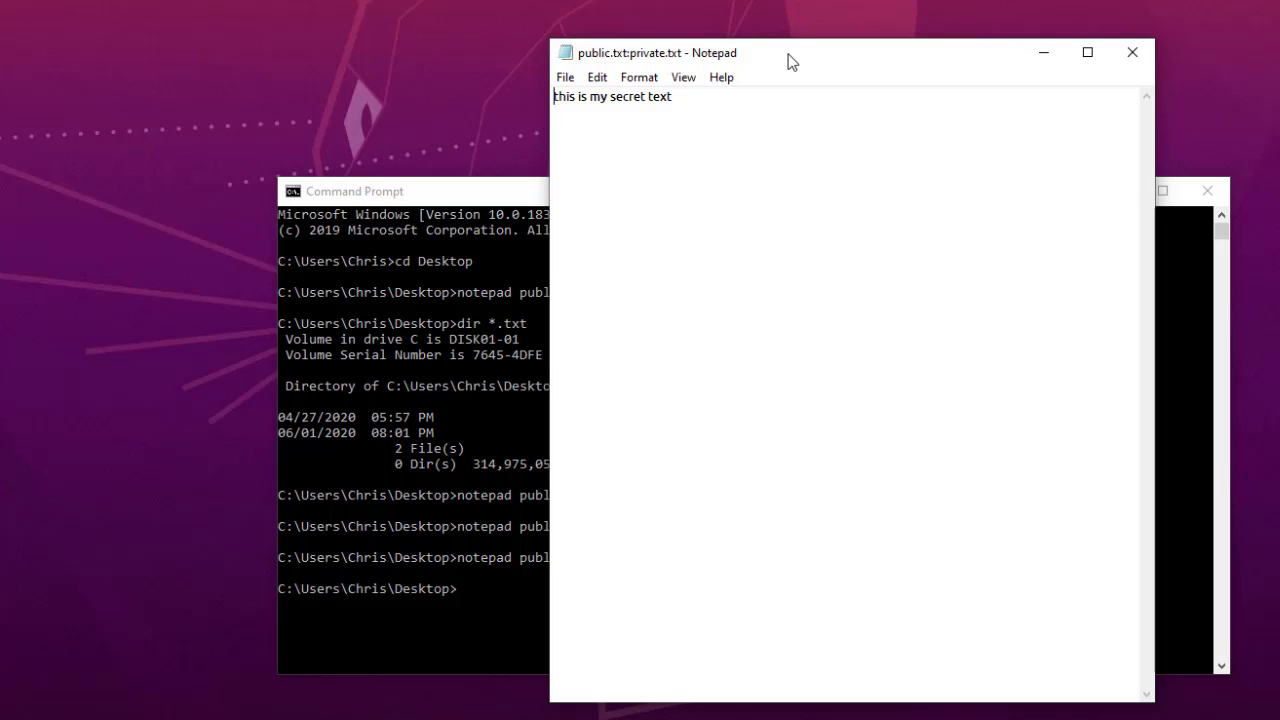
{"action": "left_click_drag", "start_coordinate": [790, 62], "coordinate": [818, 80]}
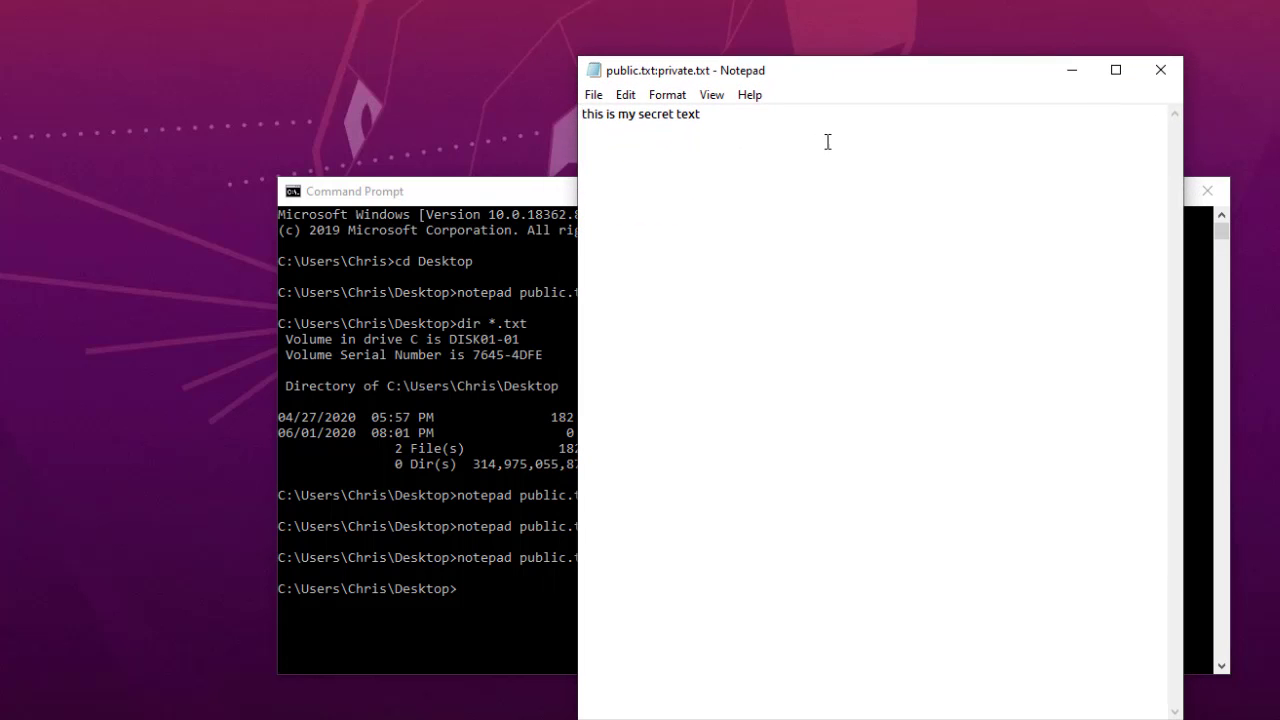
Add a second line reading "this is also secret information" to public.txt:private.txt and save it.
{"action": "key", "text": "Right"}
{"action": "key", "text": "Right"}
{"action": "key", "text": "Right"}
{"action": "key", "text": "Right"}
{"action": "key", "text": "Right"}
{"action": "key", "text": "Right"}
{"action": "key", "text": "Right"}
{"action": "key", "text": "Right"}
{"action": "key", "text": "Right"}
{"action": "key", "text": "Right"}
{"action": "key", "text": "Right"}
{"action": "key", "text": "Right"}
{"action": "key", "text": "Right"}
{"action": "key", "text": "Right"}
{"action": "key", "text": "Right"}
{"action": "key", "text": "Right"}
{"action": "key", "text": "Right"}
{"action": "key", "text": "Right"}
{"action": "key", "text": "Right"}
{"action": "key", "text": "Right"}
{"action": "key", "text": "Return"}
{"action": "type", "text": "thsio"}
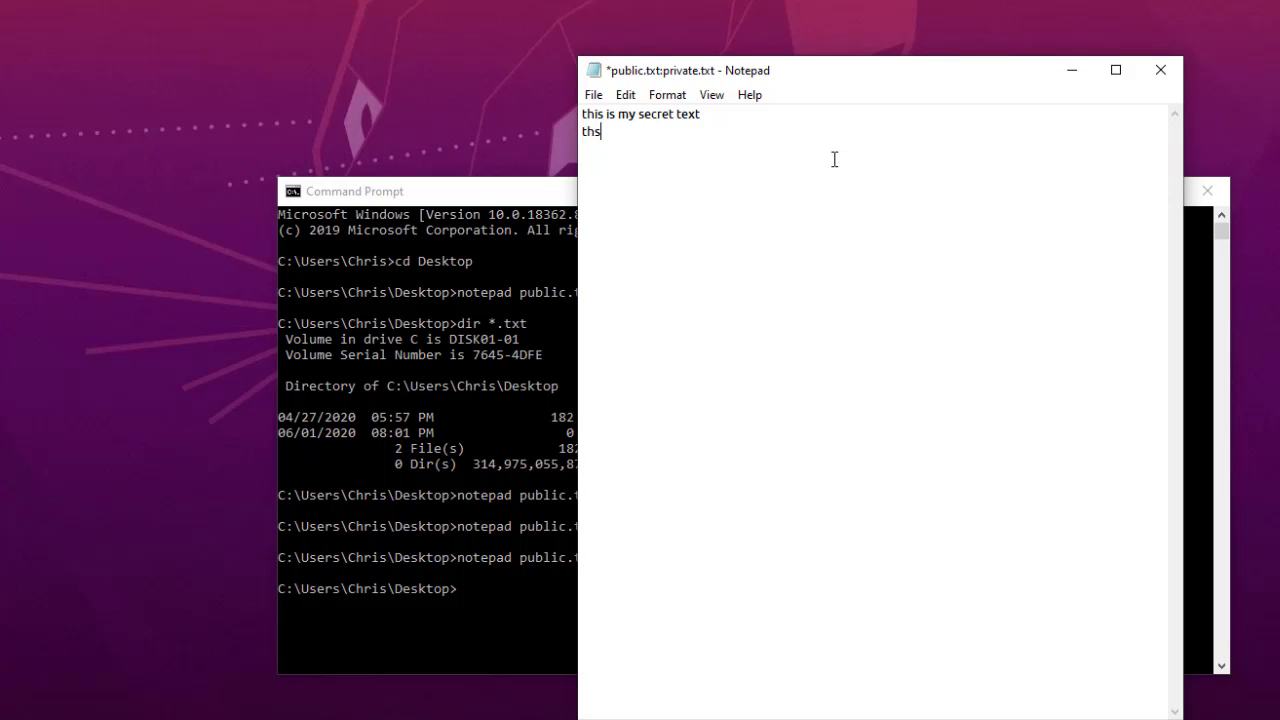
{"action": "key", "text": "BackSpace"}
{"action": "key", "text": "BackSpace"}
{"action": "key", "text": "BackSpace"}
{"action": "type", "text": "is is also secret information"}
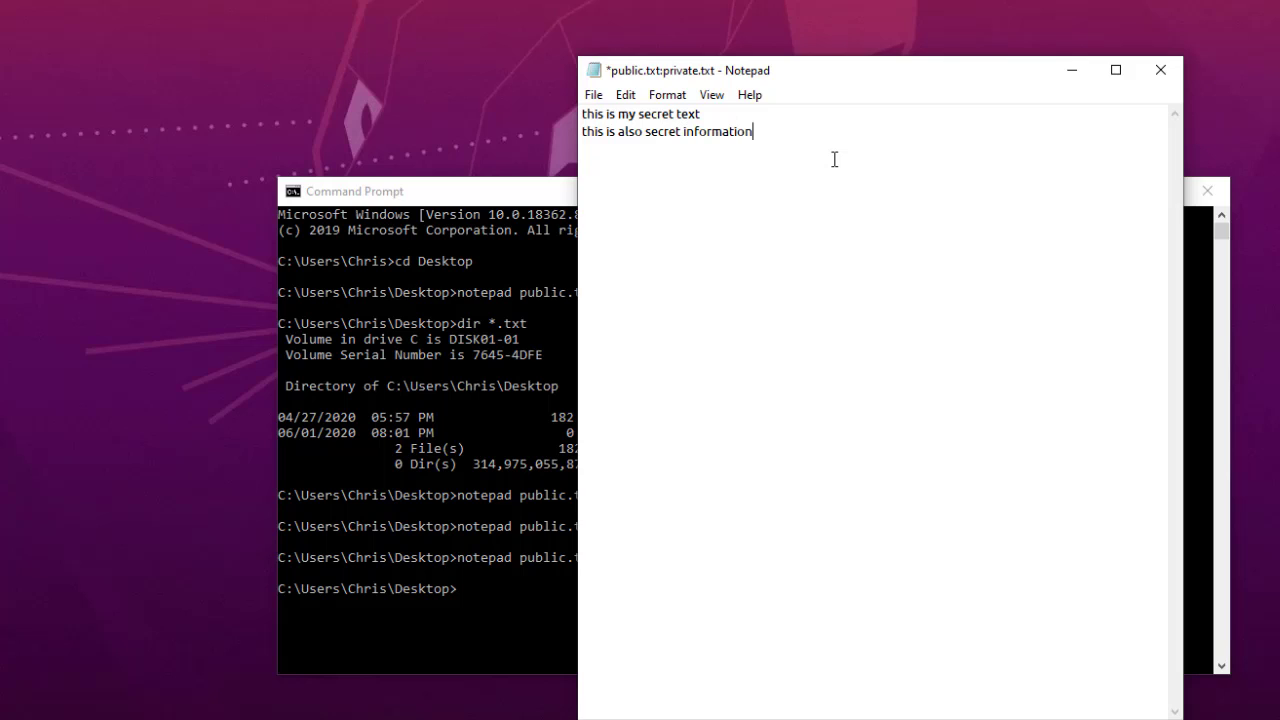
{"action": "left_click", "coordinate": [596, 97]}
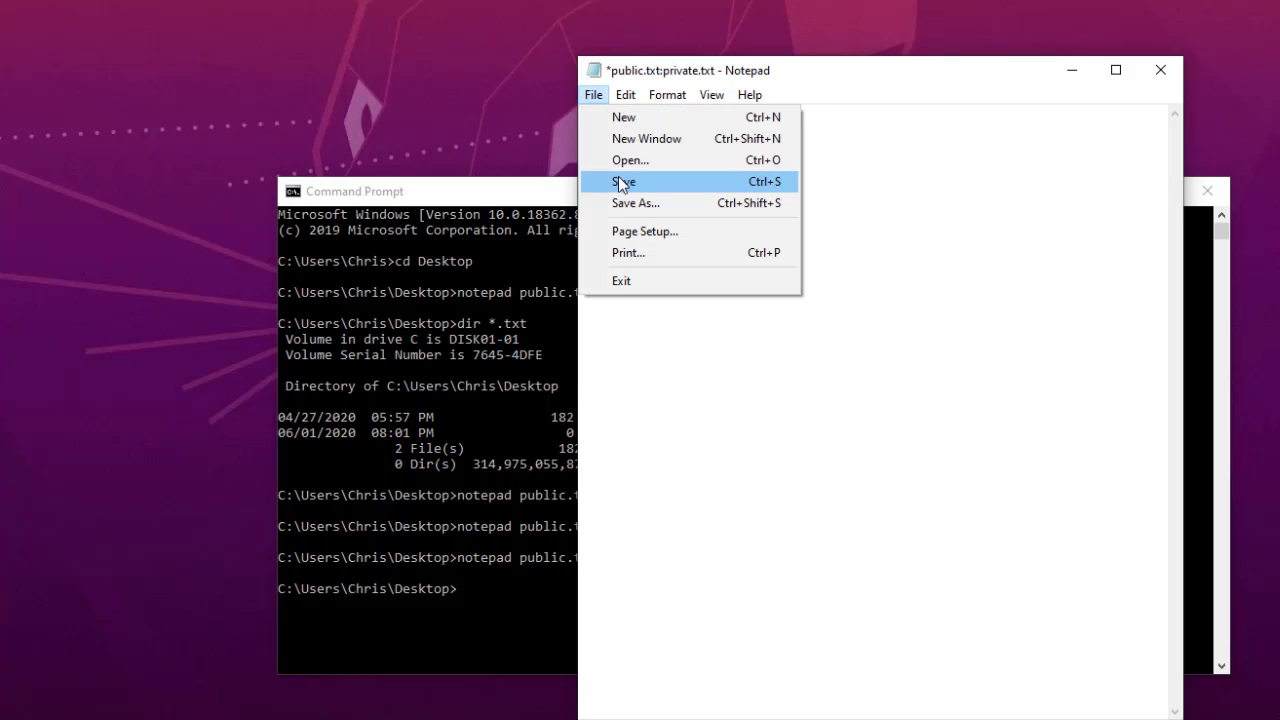
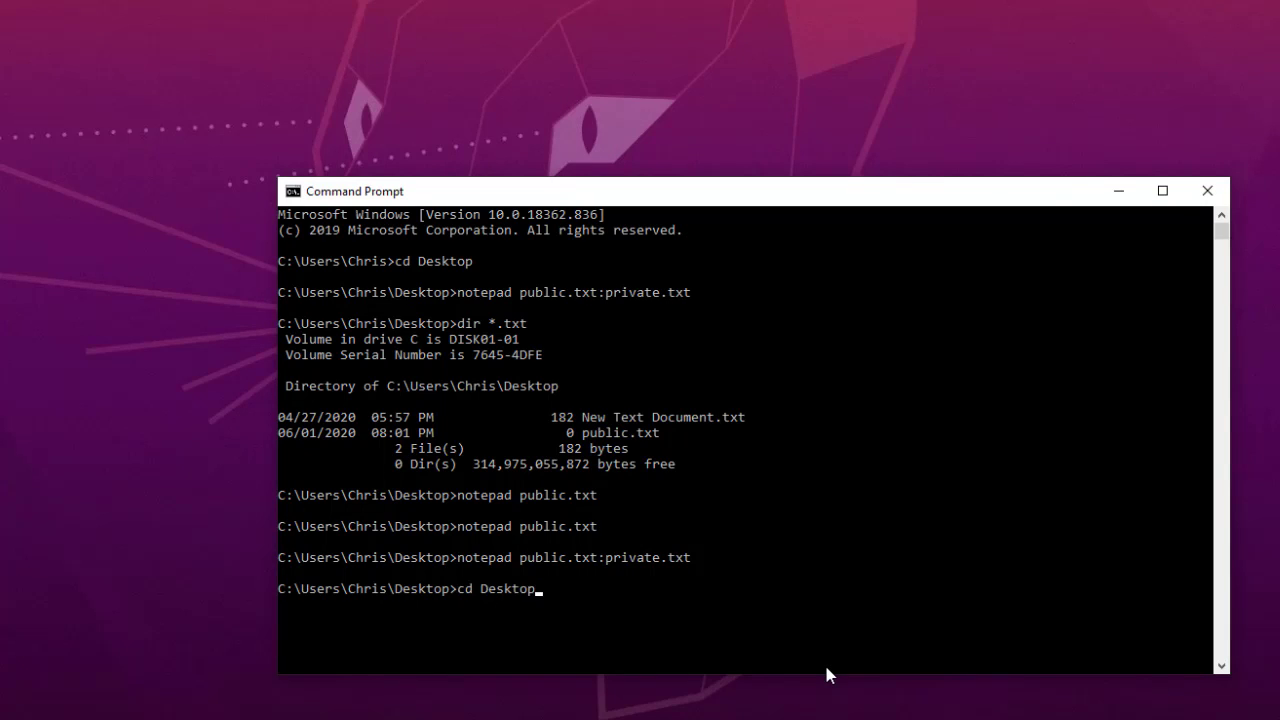
Reopen public.txt in Notepad from the command line to check its visible text, close it, and open the hidden stream public.txt:private.txt.
{"action": "key", "text": "Down"}
{"action": "key", "text": "Down"}
{"action": "key", "text": "Down"}
{"action": "key", "text": "Return"}
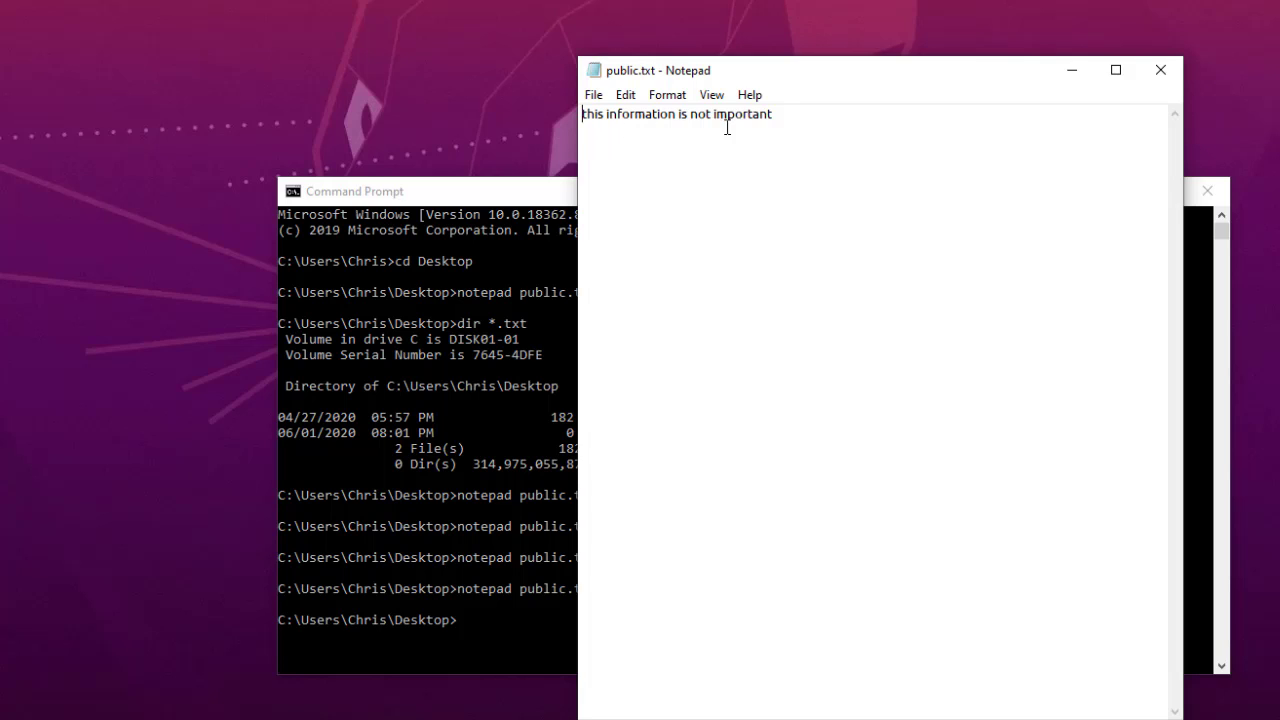
{"action": "left_click", "coordinate": [1161, 70]}
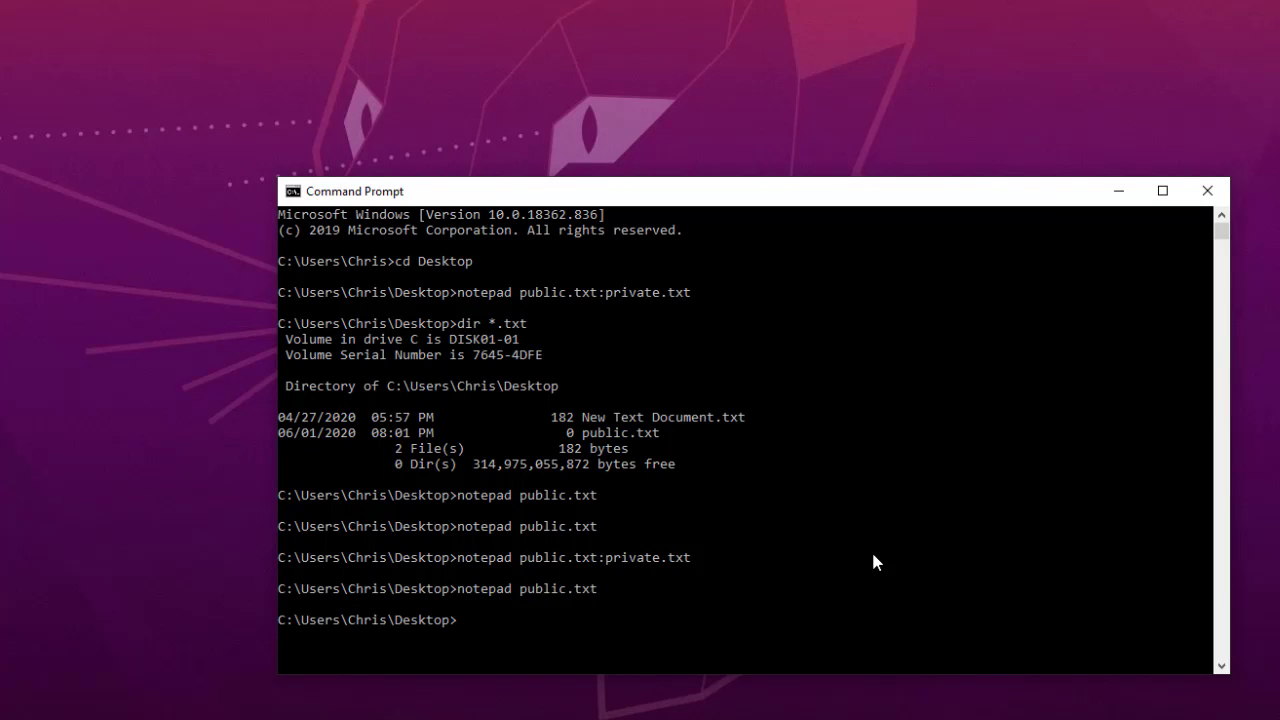
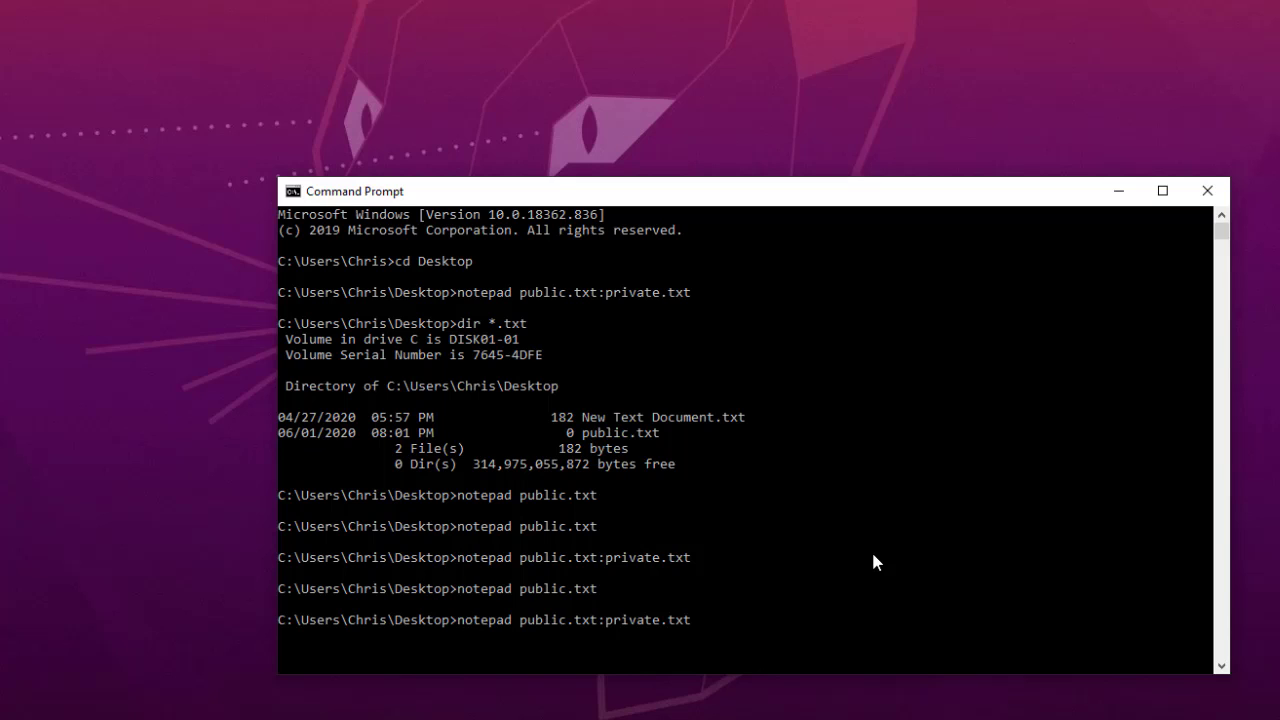
{"action": "key", "text": "Return"}
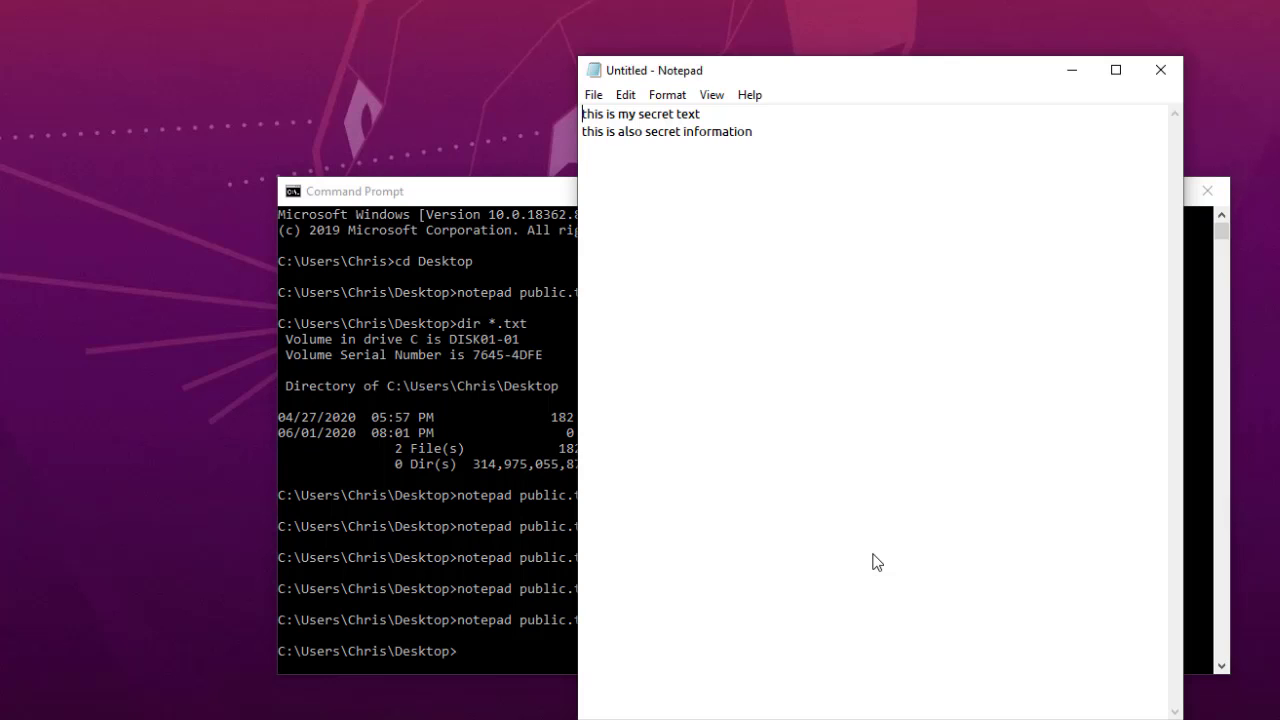
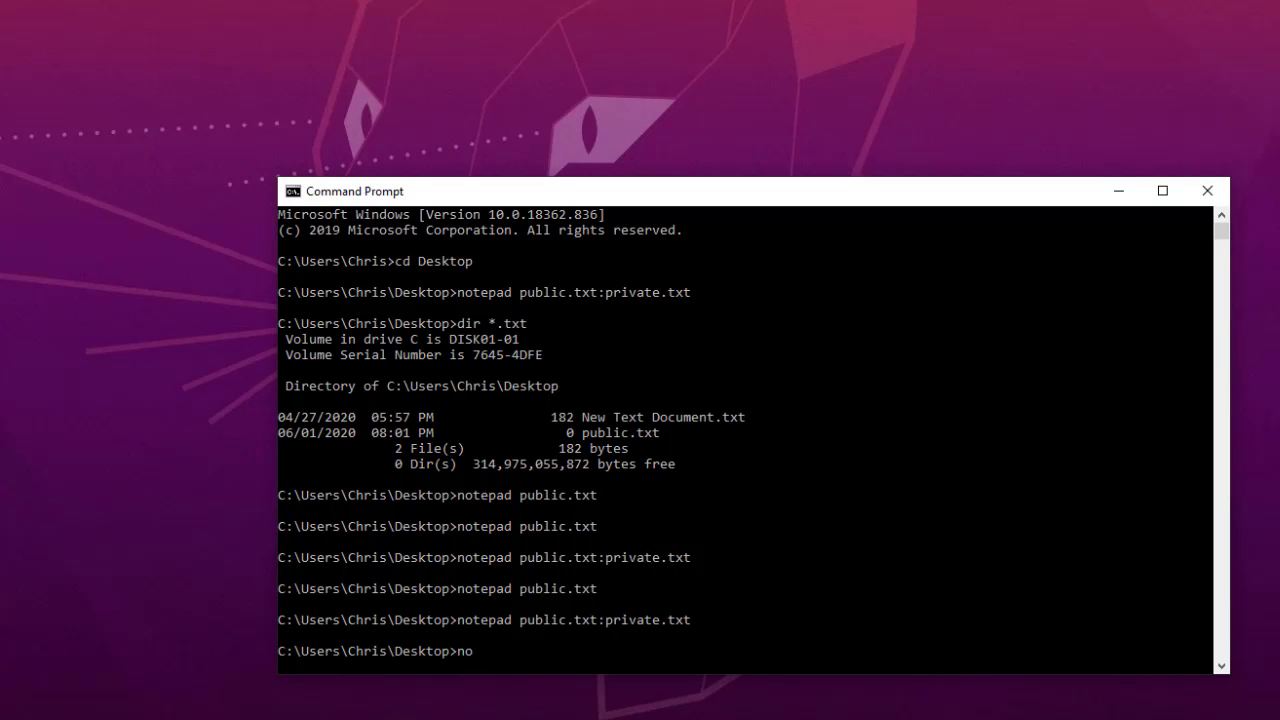
Try to open private.txt directly with notepad private.txt, and reopen public.txt:private.txt to check the hidden text before closing it.
{"action": "type", "text": "tepad priv"}
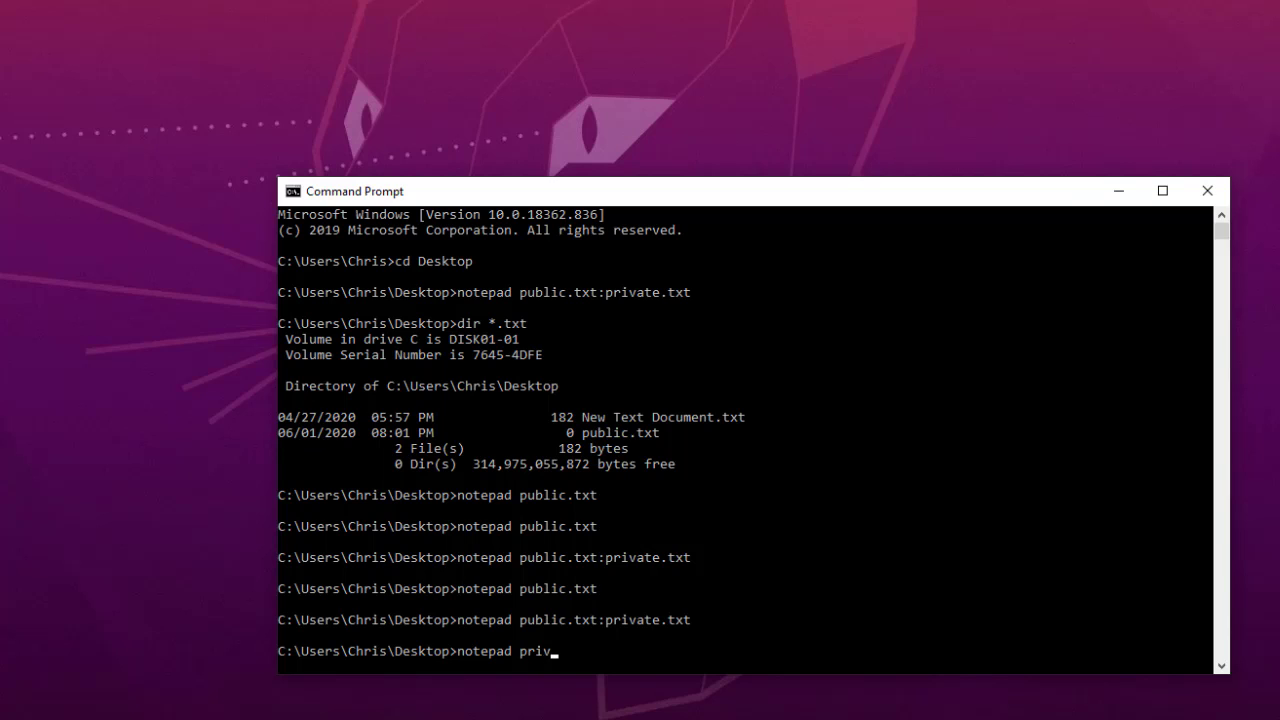
{"action": "type", "text": "ate.tw"}
{"action": "key", "text": "BackSpace"}
{"action": "type", "text": "xt"}
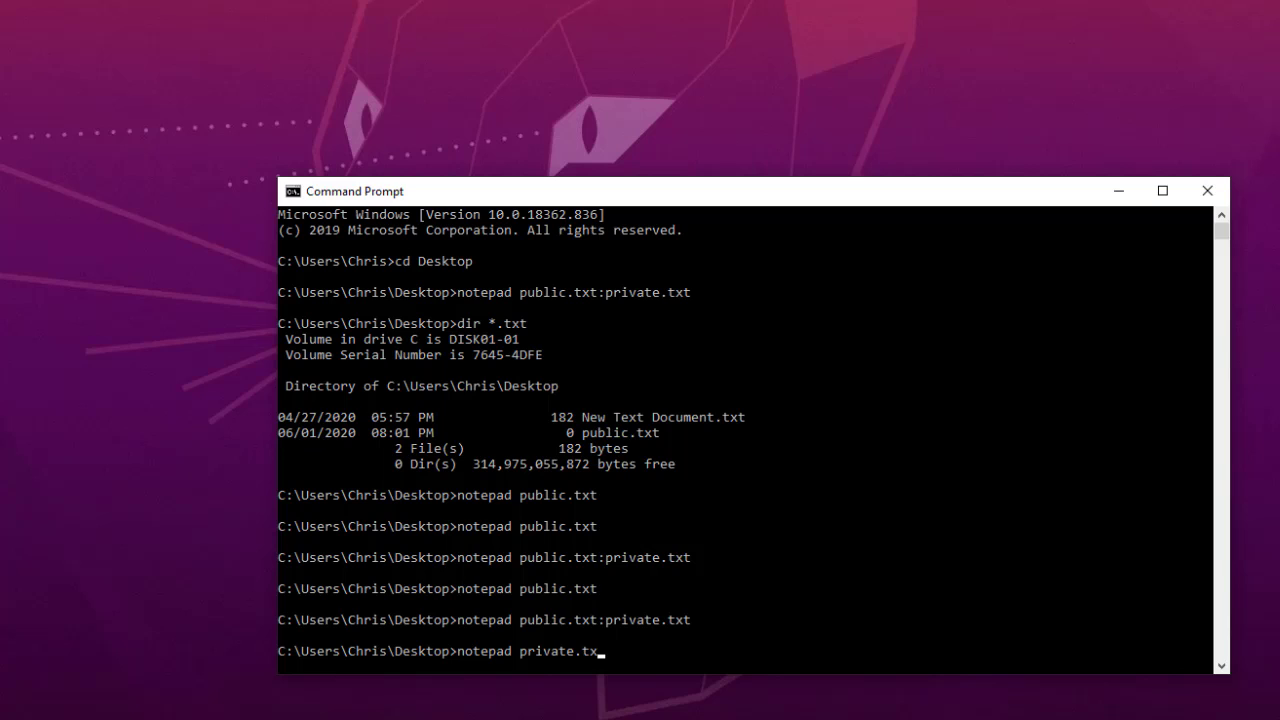
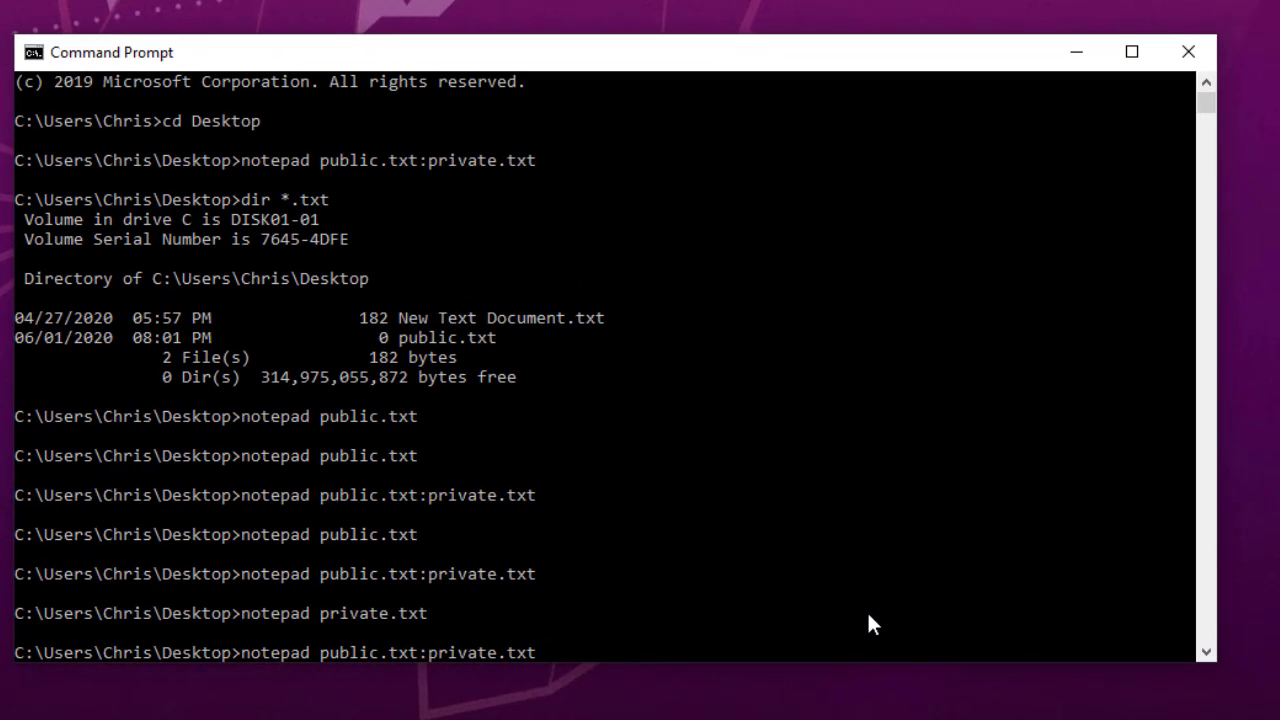
{"action": "key", "text": "Return"}
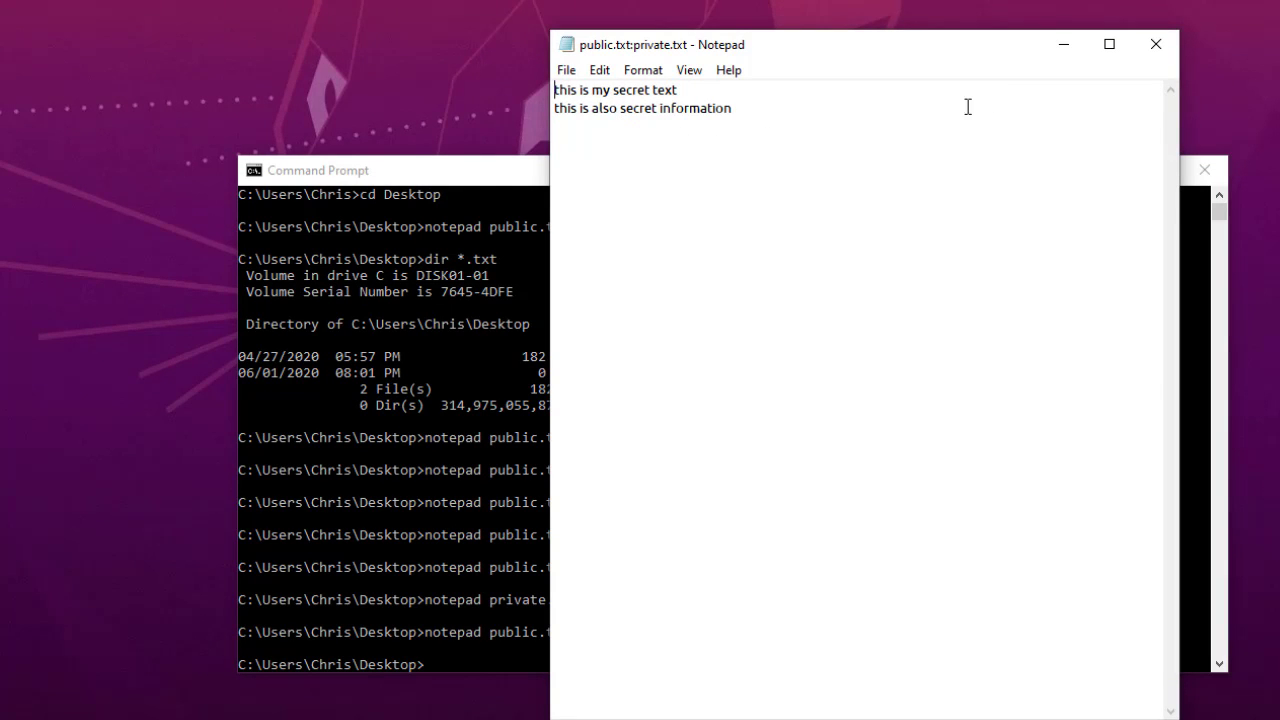
{"action": "left_click", "coordinate": [1156, 45]}
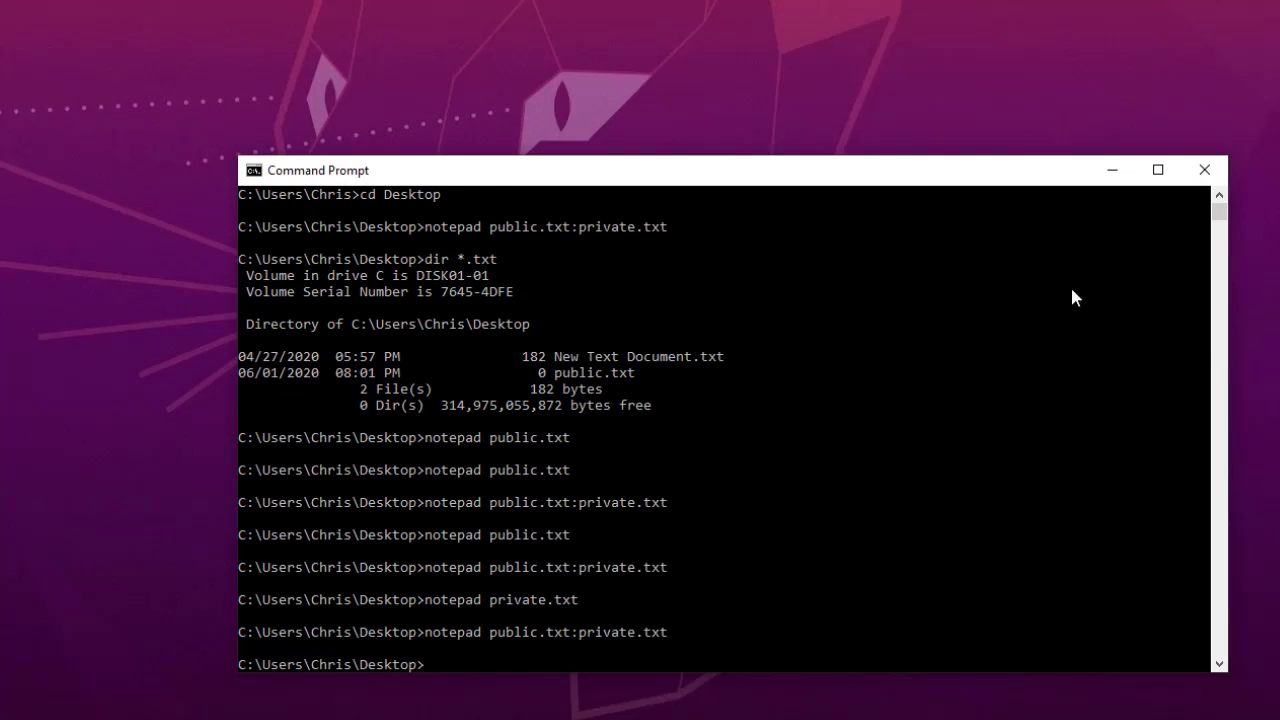